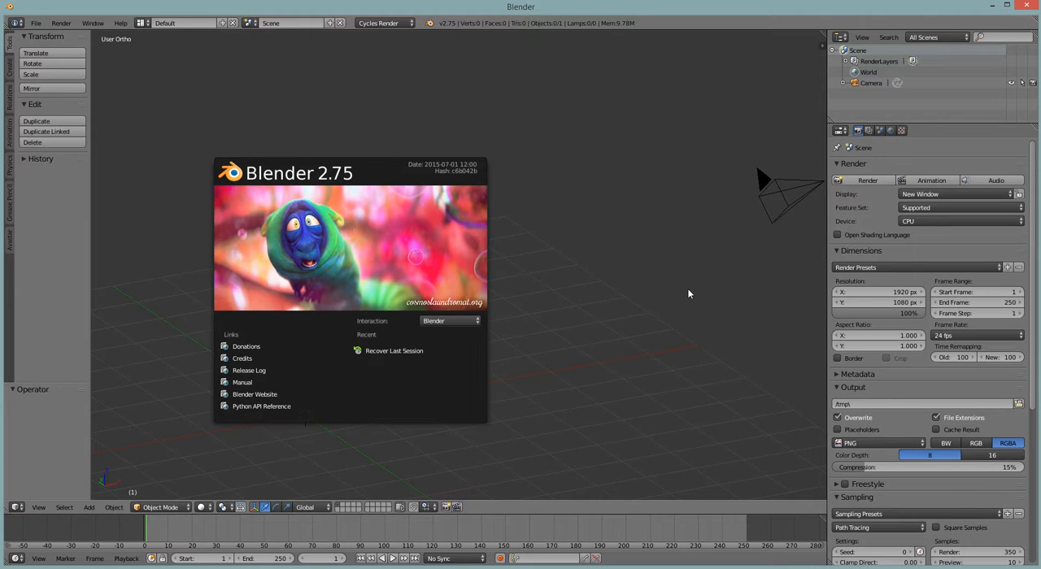
Add a cube mesh to the empty scene at the 3D cursor
click(592, 291)
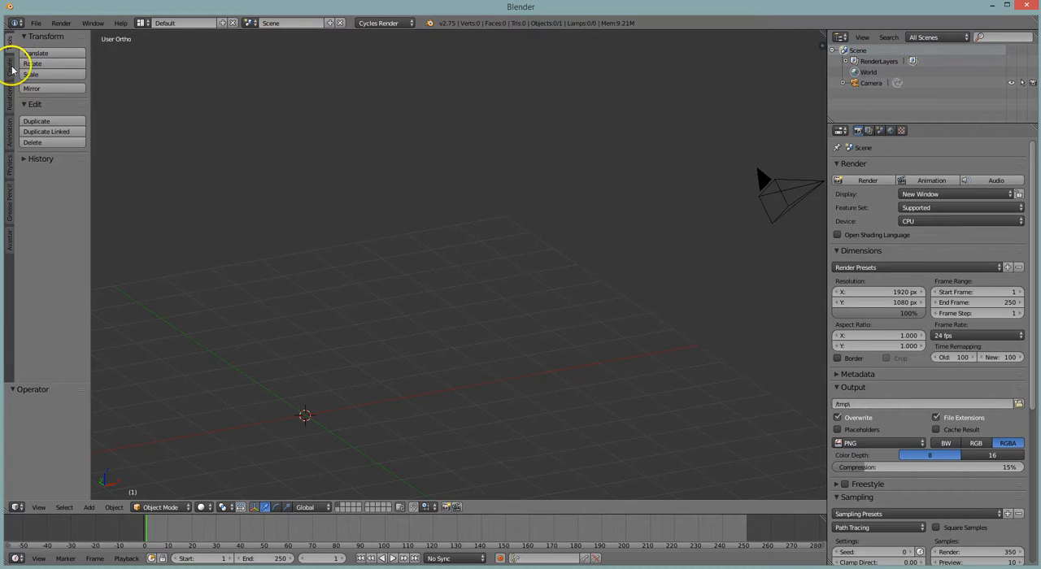
click(9, 69)
click(67, 73)
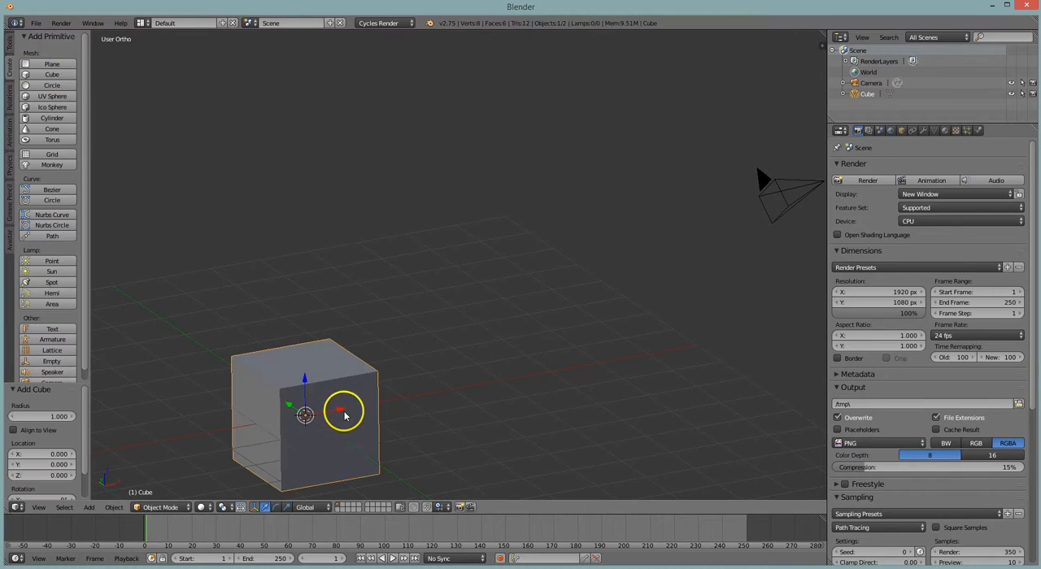
Move the cube up 1 unit along the Z axis
key(KP_Decimal)
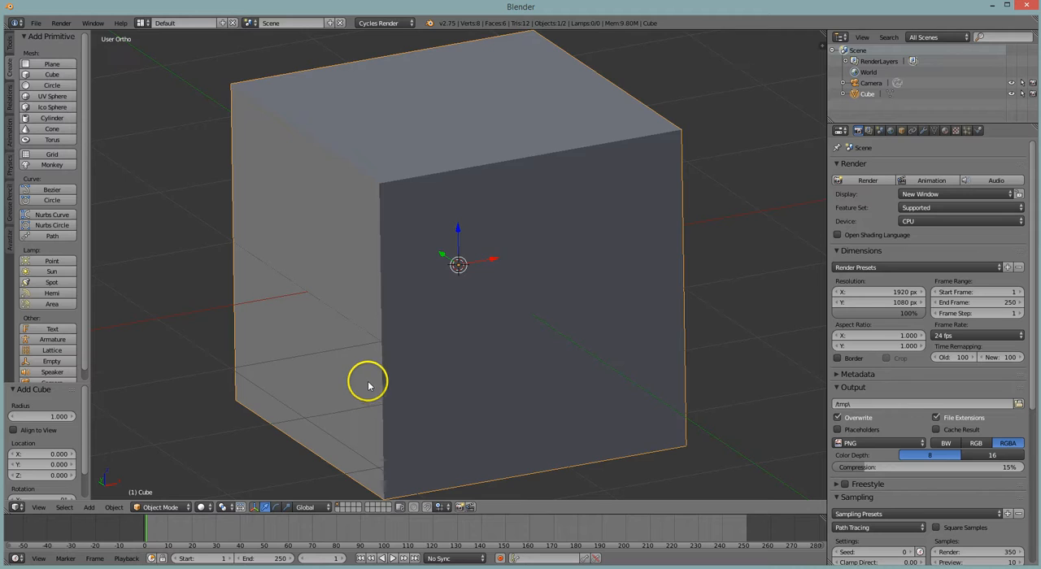
scroll(366, 383, down, 4)
key(g)
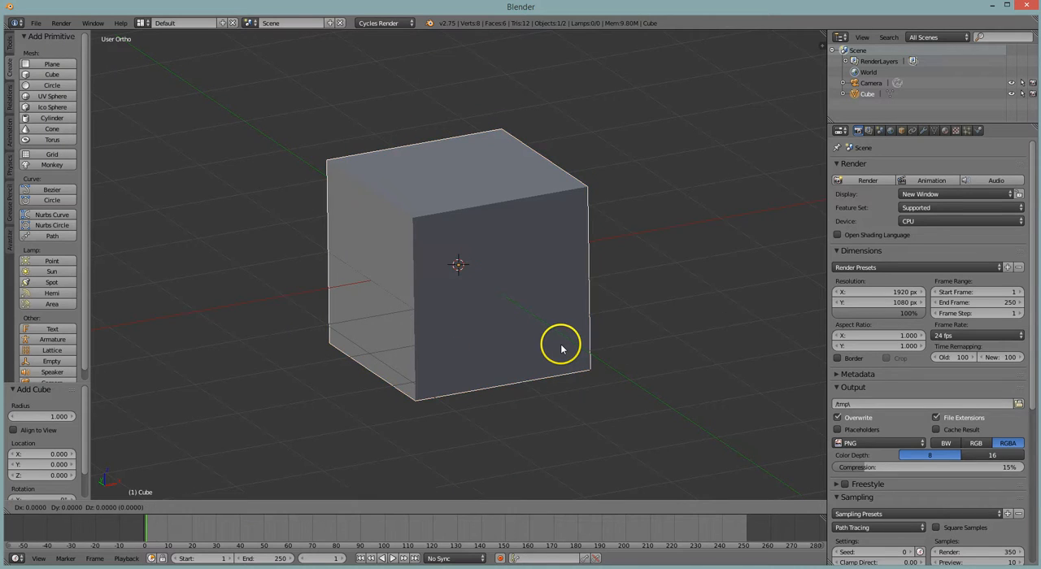
key(z)
key(1)
key(Return)
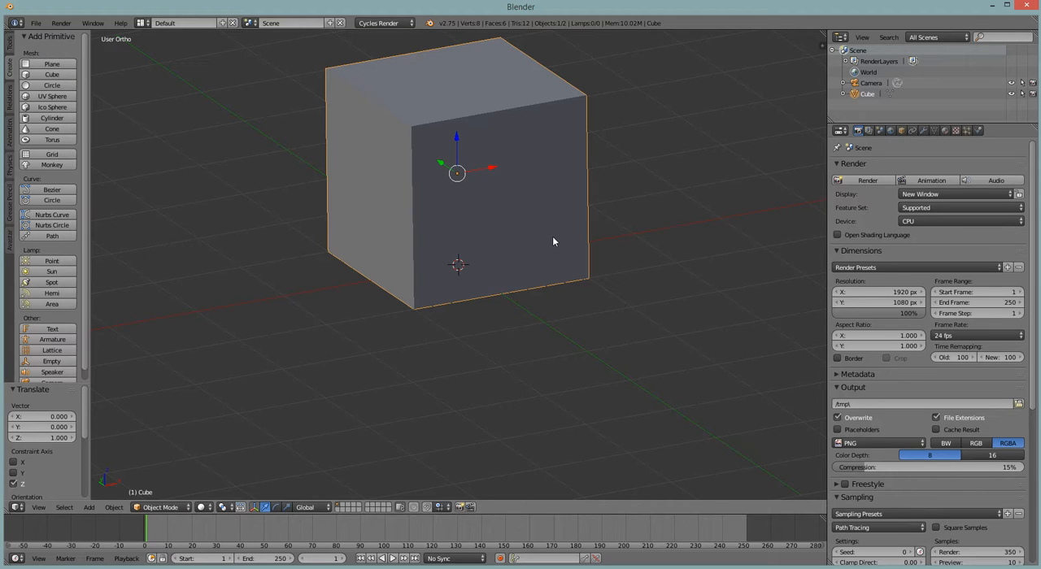
Put the cube in Edit Mode and change the Outliner area into a taller UV/Image Editor
mouse_move(552, 236)
middle_down()
mouse_move(532, 233)
mouse_move(546, 203)
mouse_move(542, 238)
middle_up()
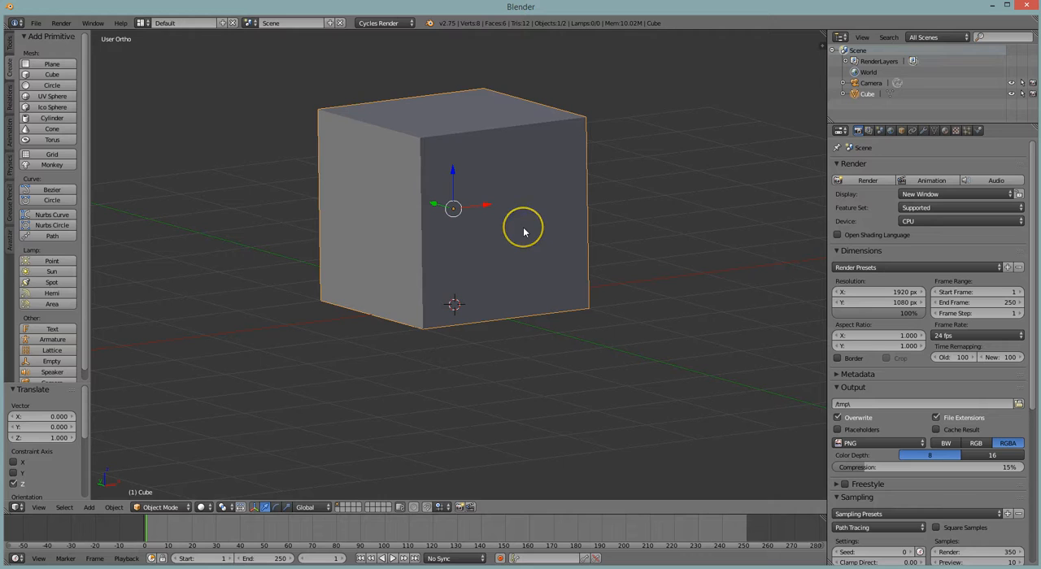
key(Tab)
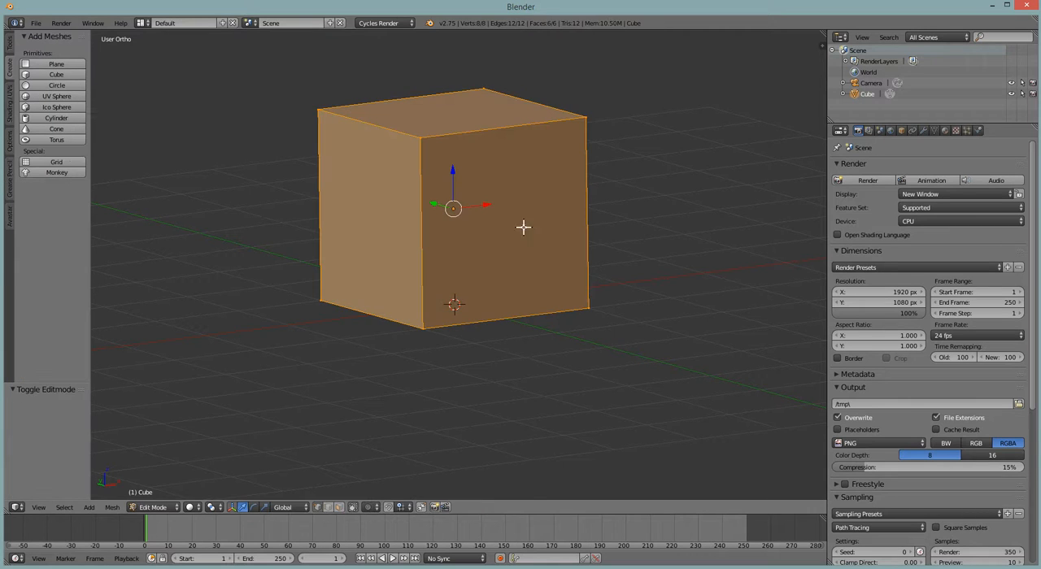
click(840, 36)
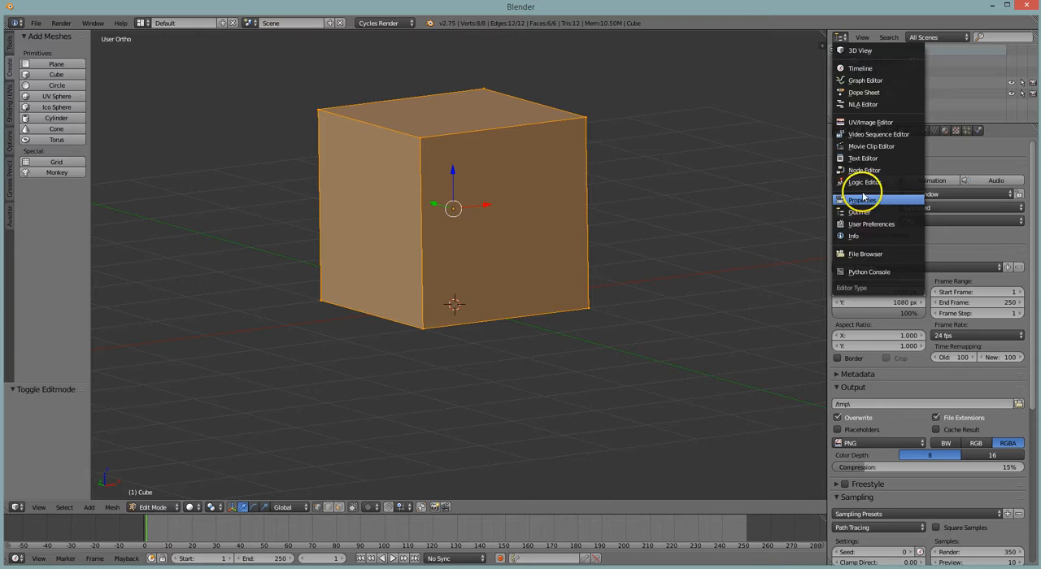
click(867, 122)
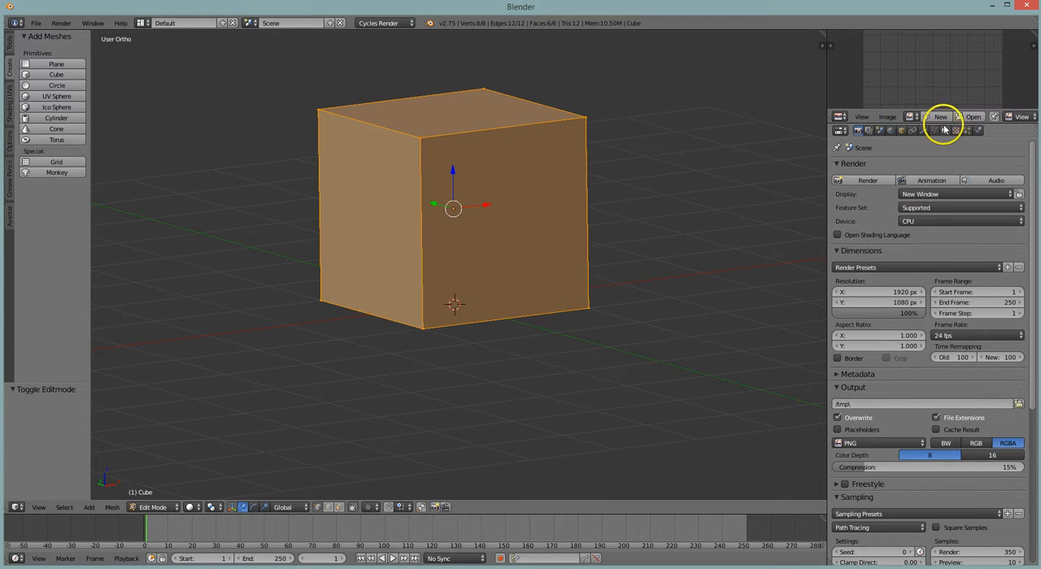
drag(943, 114, 938, 191)
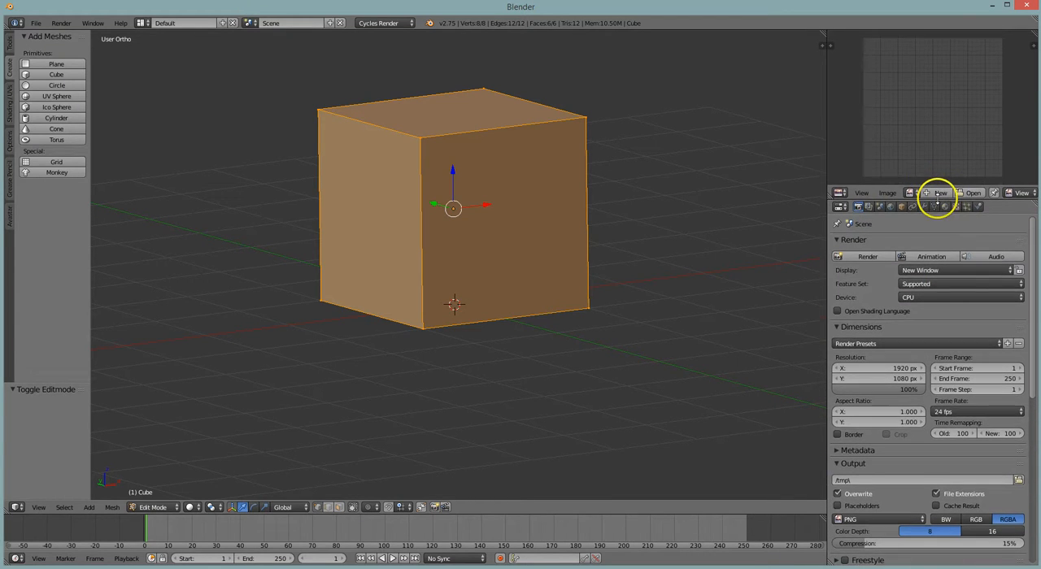
Mark seams on the top, bottom and +Y vertical edges of the cube's -X and +X faces, plus the +Y face's top edge
middle_drag(479, 206, 483, 236)
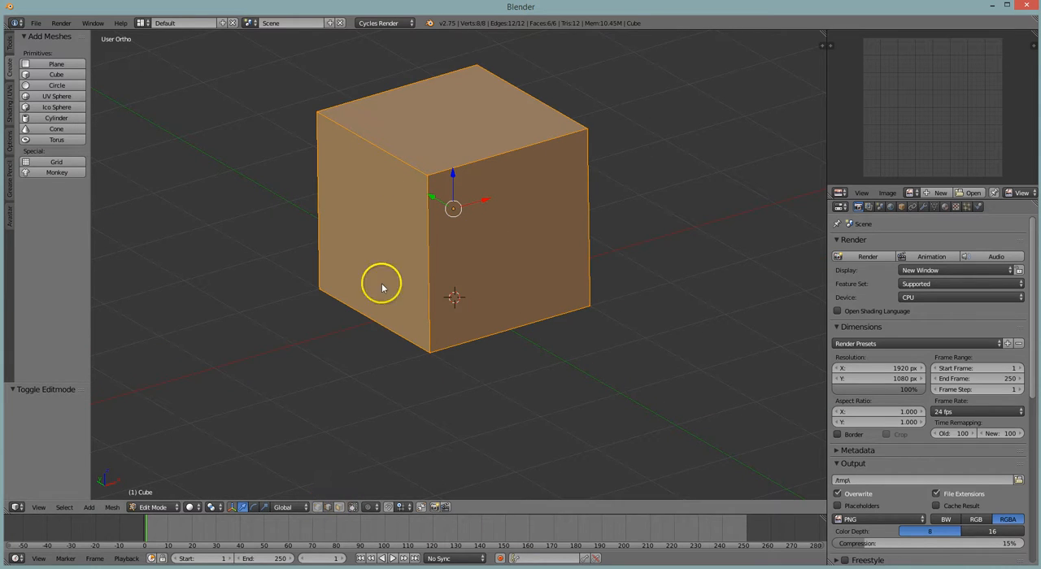
right_click(383, 149)
shift+right_click(317, 179)
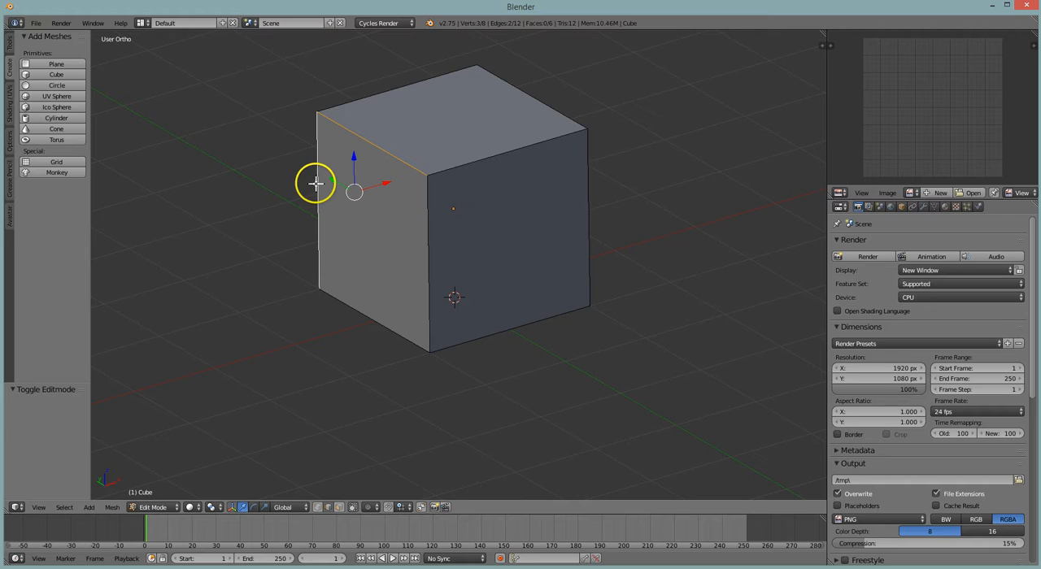
shift+right_click(362, 310)
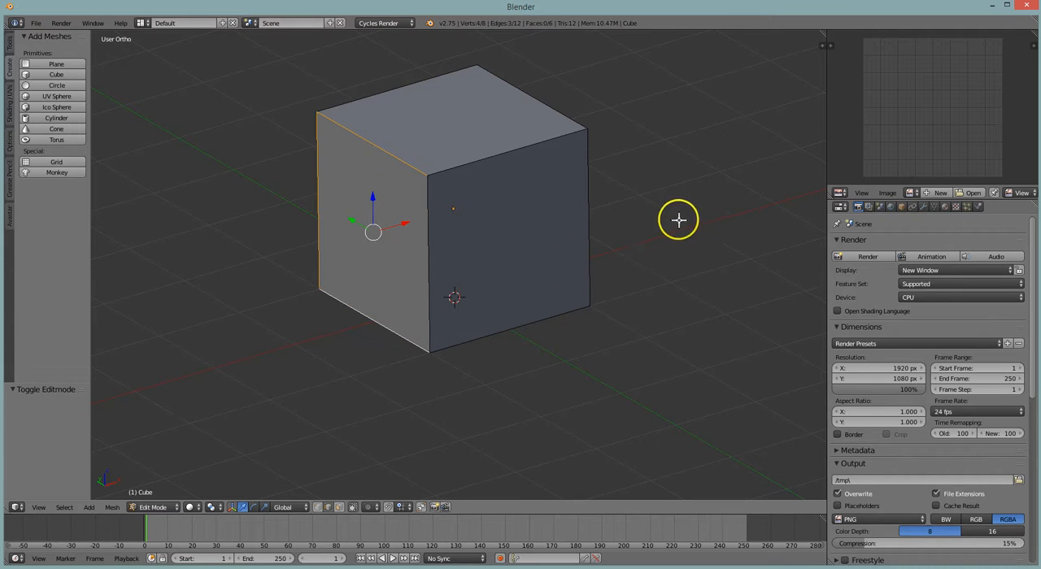
middle_drag(613, 233, 537, 222)
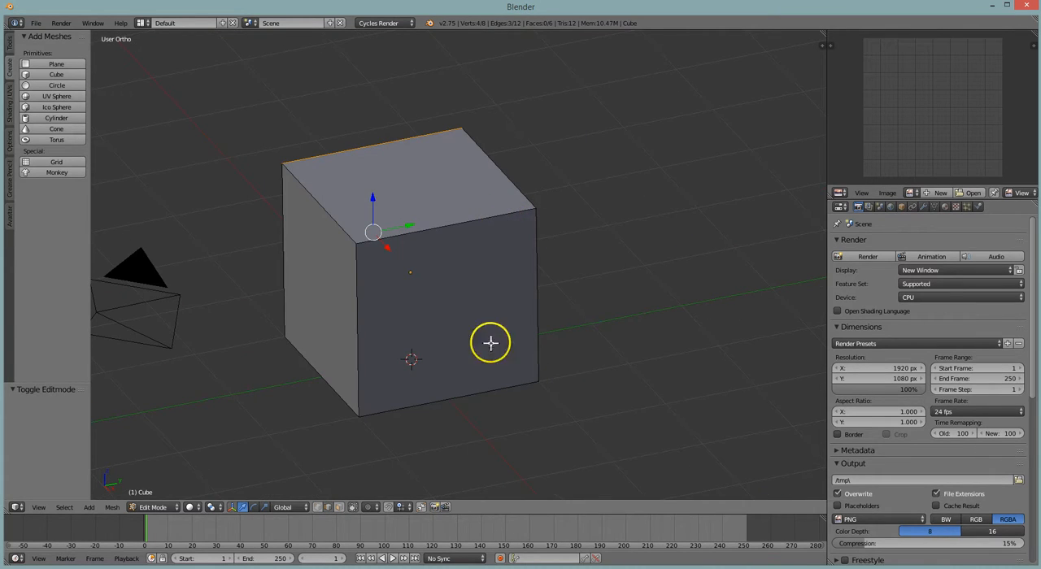
shift+right_click(488, 218)
shift+right_click(488, 389)
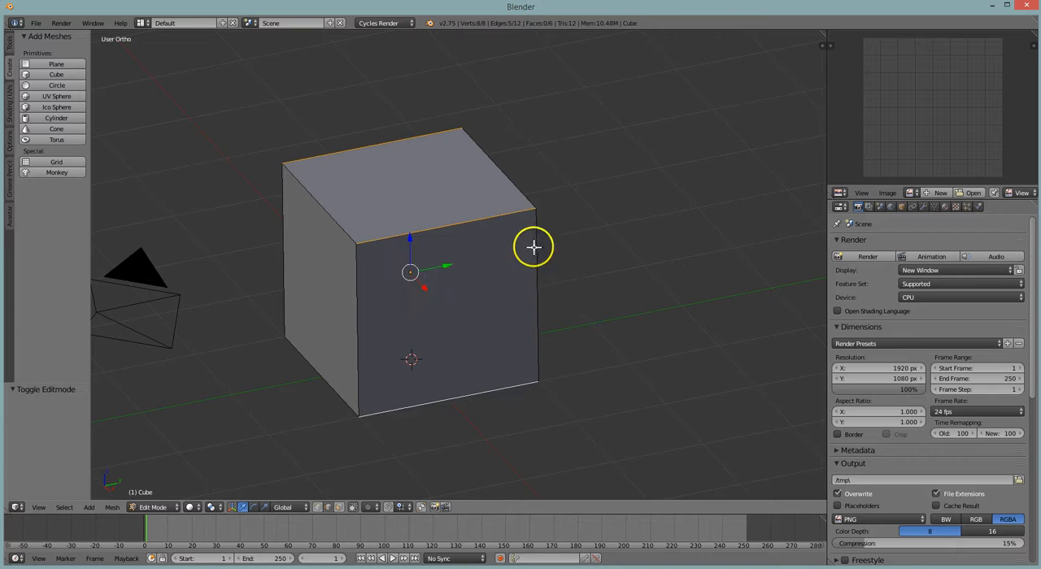
shift+right_click(503, 172)
shift+right_click(551, 230)
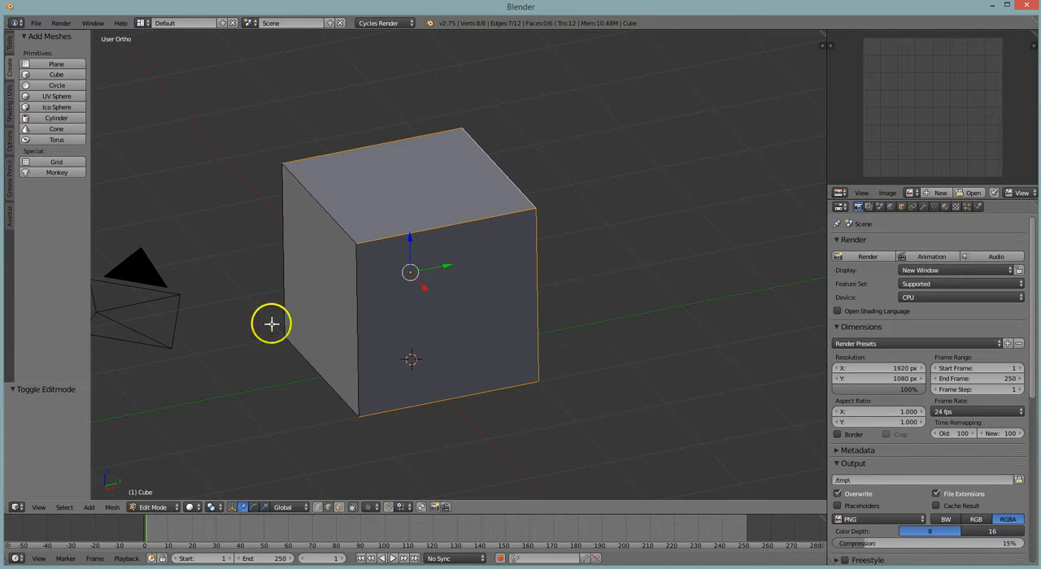
click(10, 106)
click(50, 197)
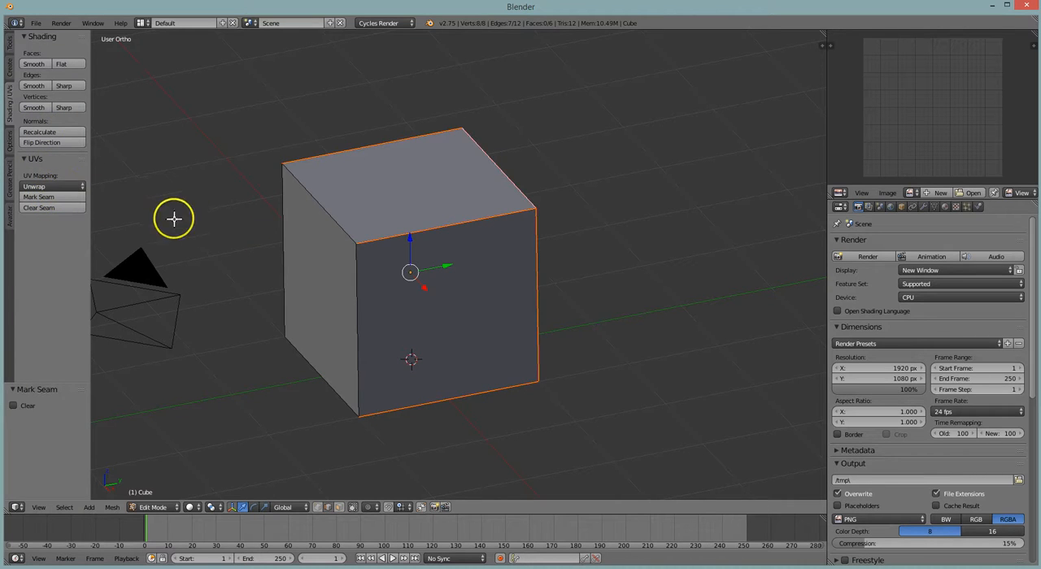
Select the whole cube mesh and unwrap it along the marked seams
key(a)
click(68, 186)
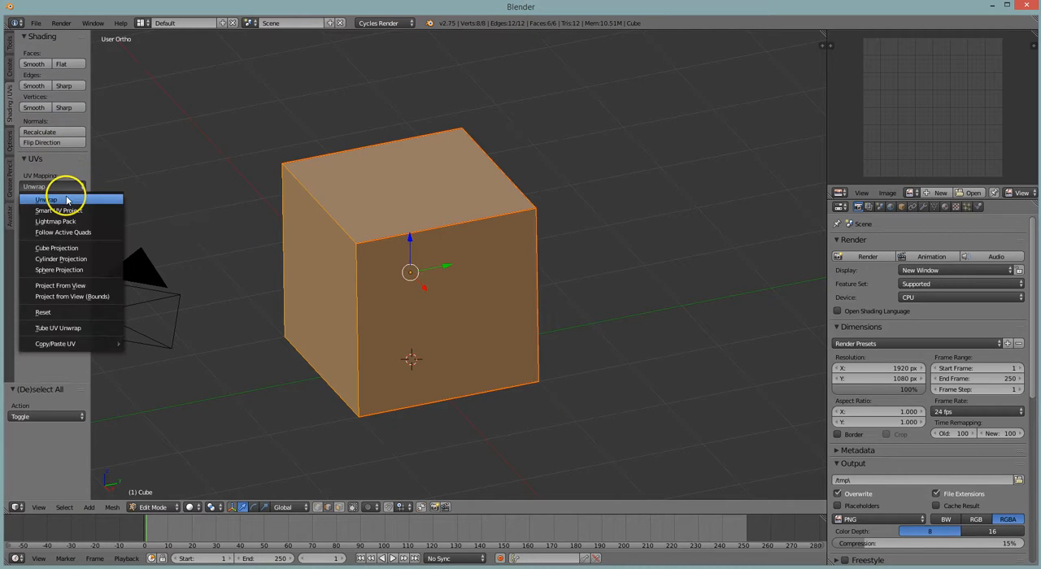
click(68, 200)
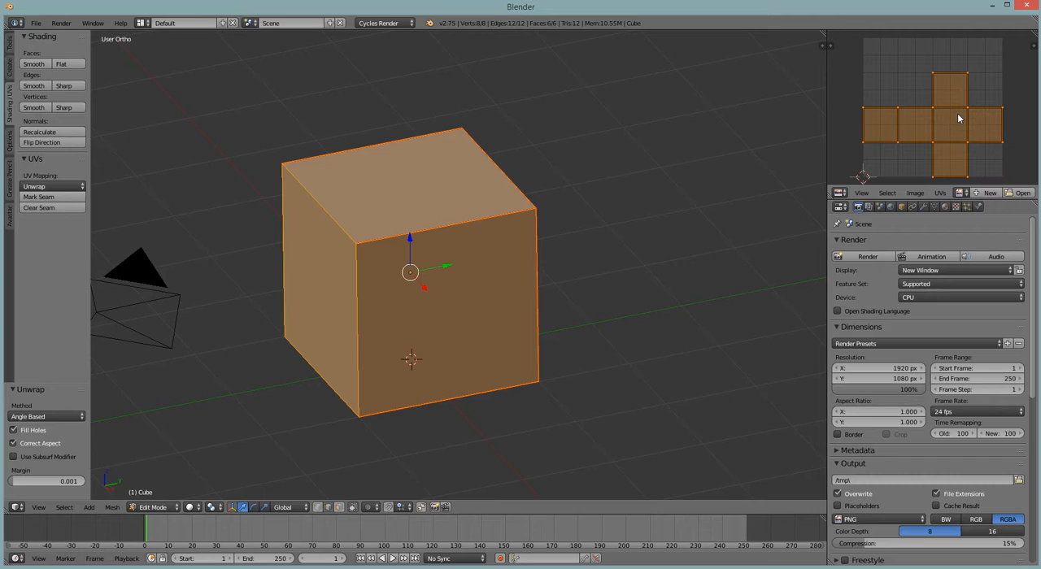
Move the UV layout up by about 0.113 and scale it to about 0.979 so it fits inside the UV grid
key(g)
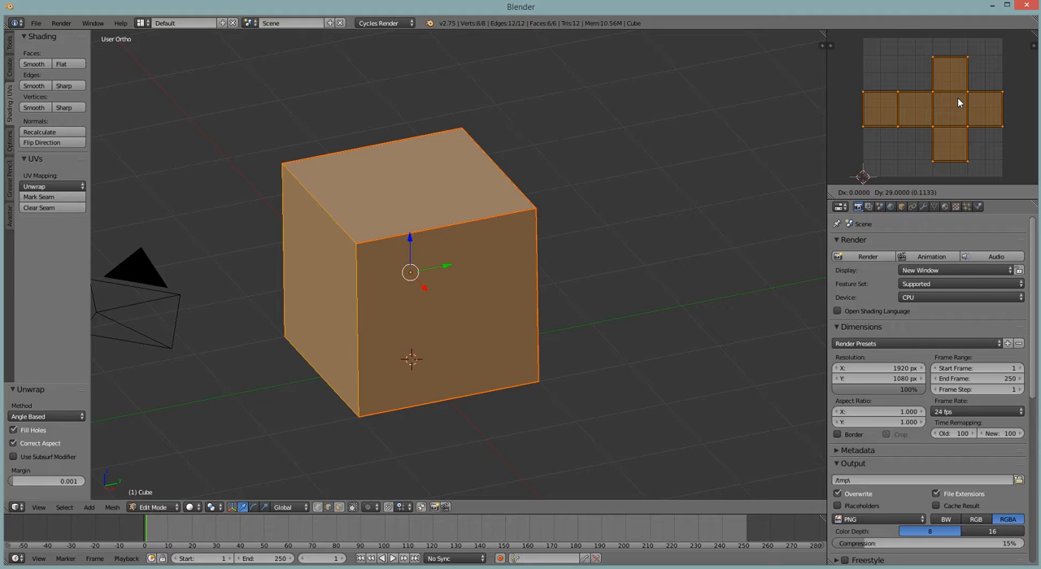
click(958, 102)
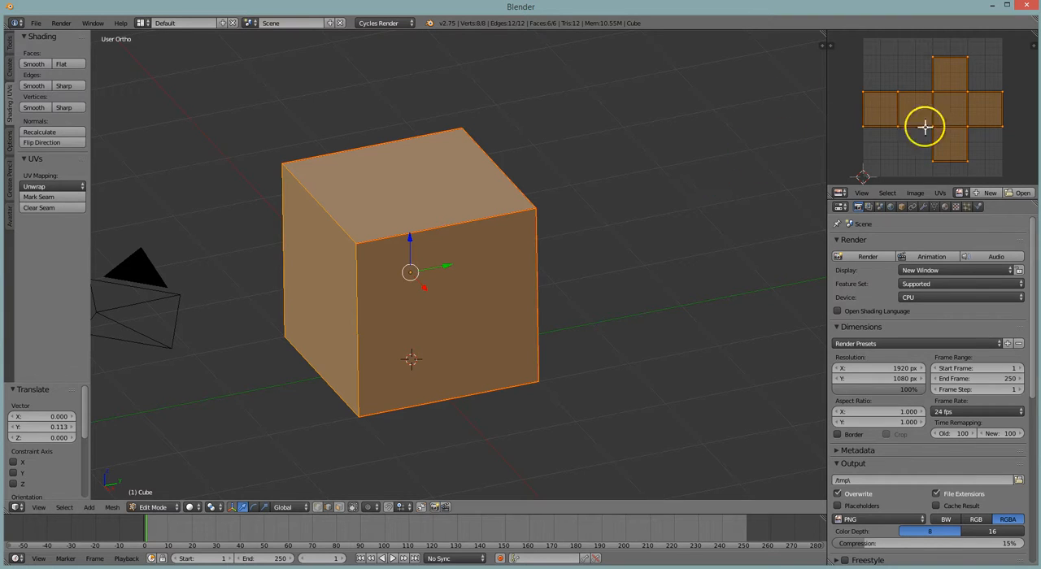
key(s)
click(999, 89)
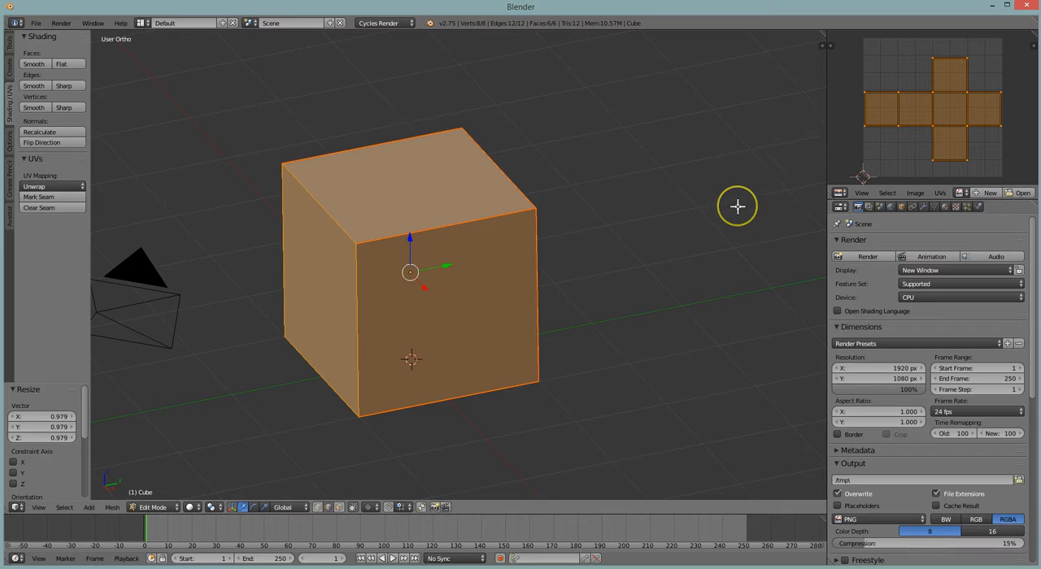
In Object Mode, give the cube a new material with a blue diffuse color and set the viewport shading to Material
key(Tab)
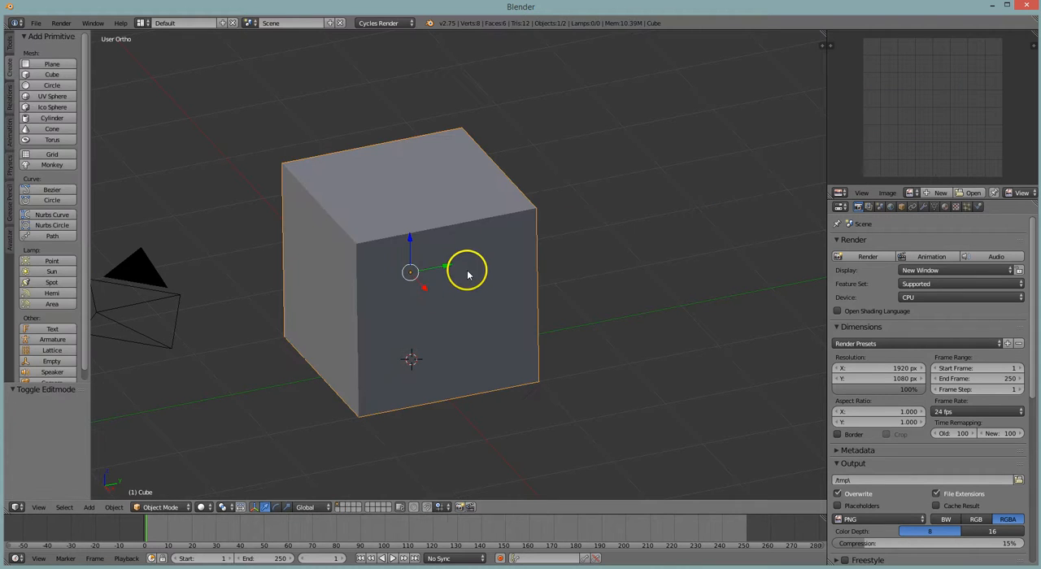
middle_drag(516, 274, 601, 269)
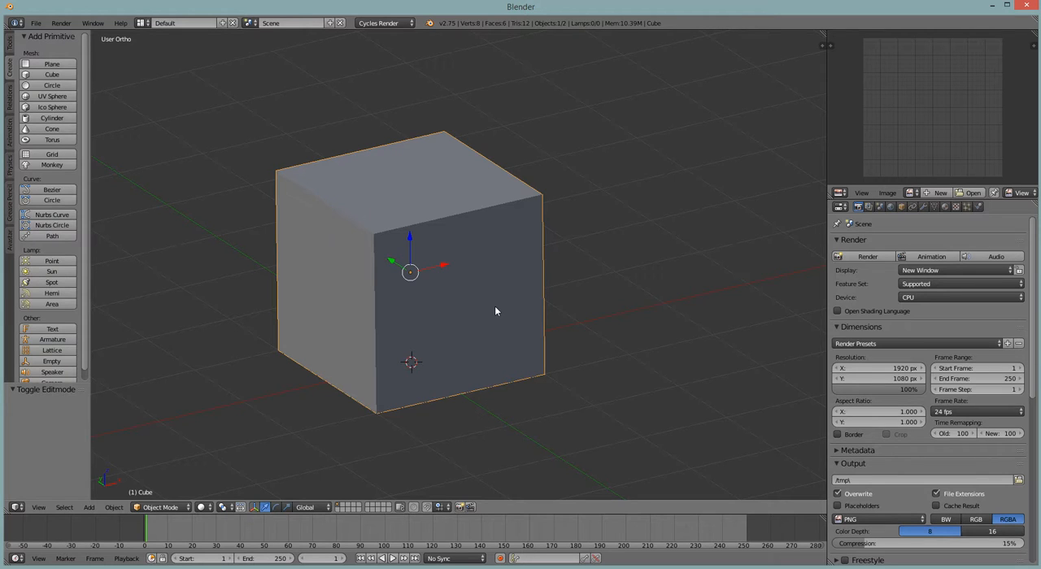
click(945, 206)
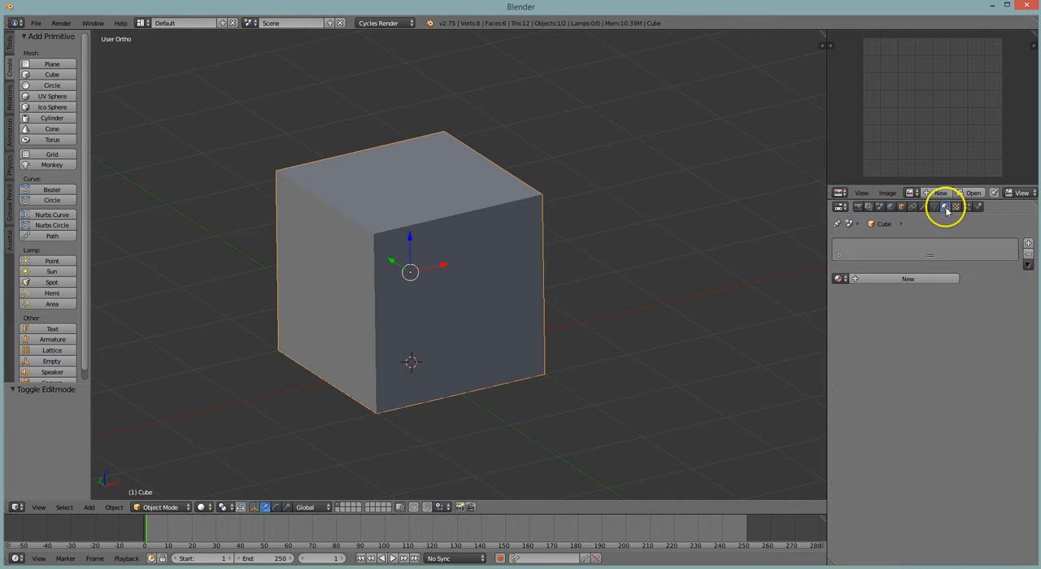
click(927, 278)
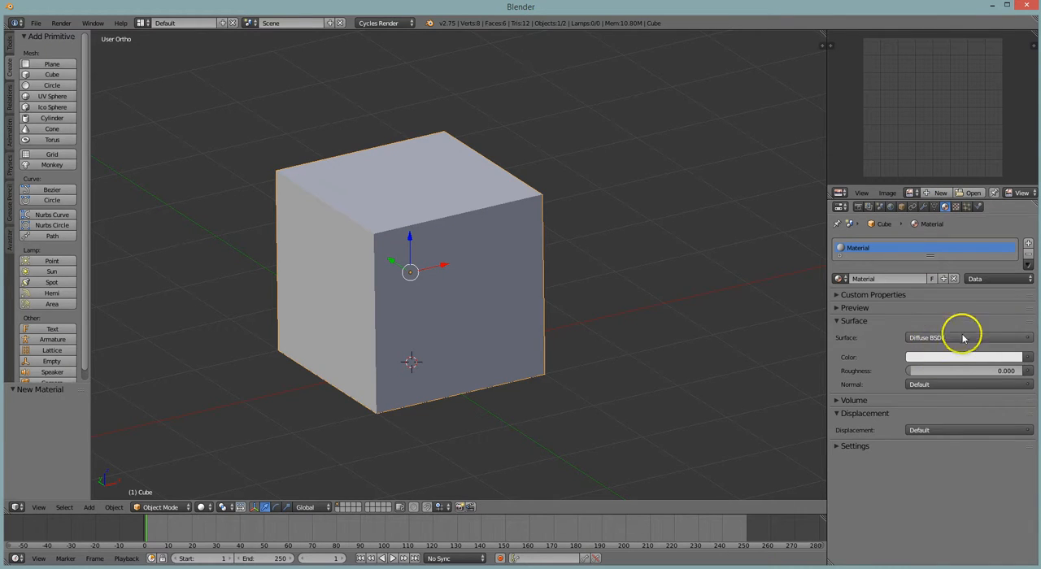
click(944, 359)
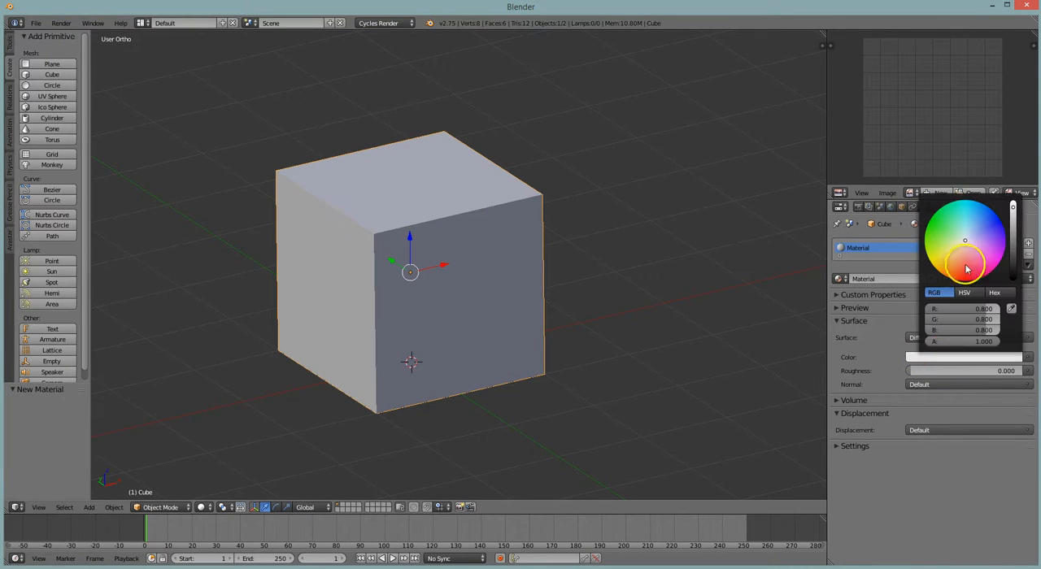
click(997, 233)
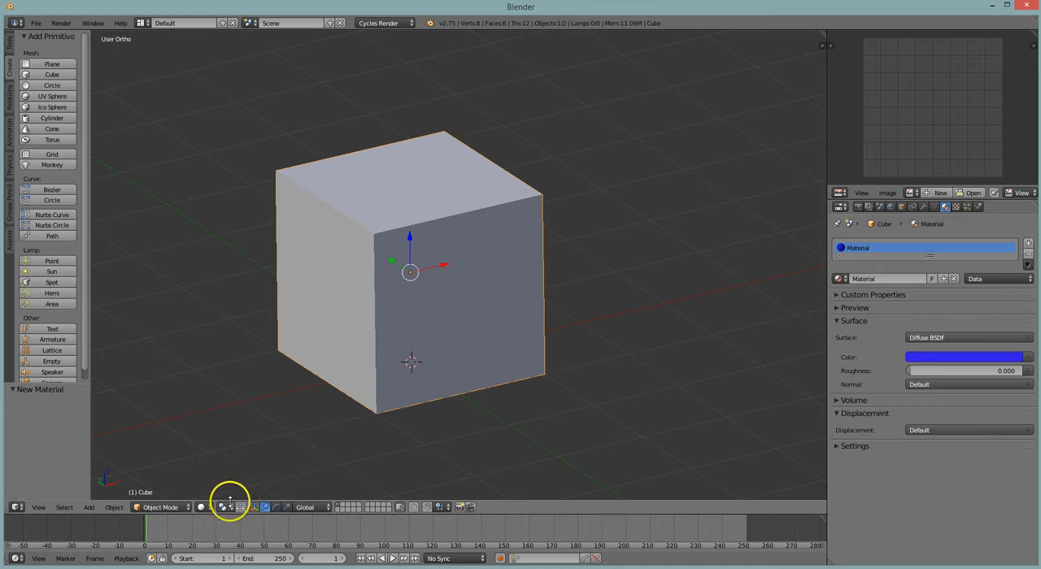
click(203, 508)
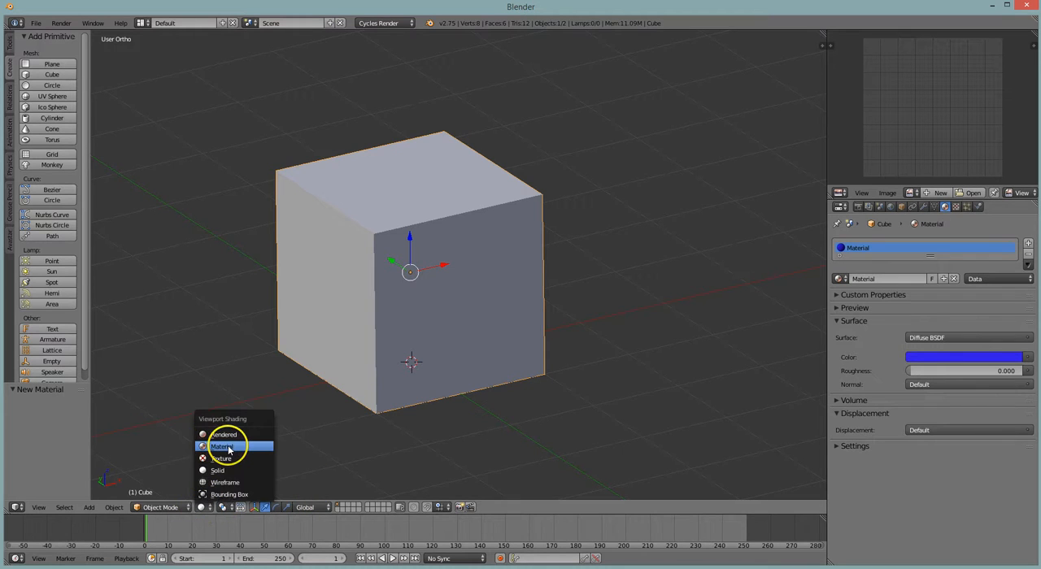
click(222, 446)
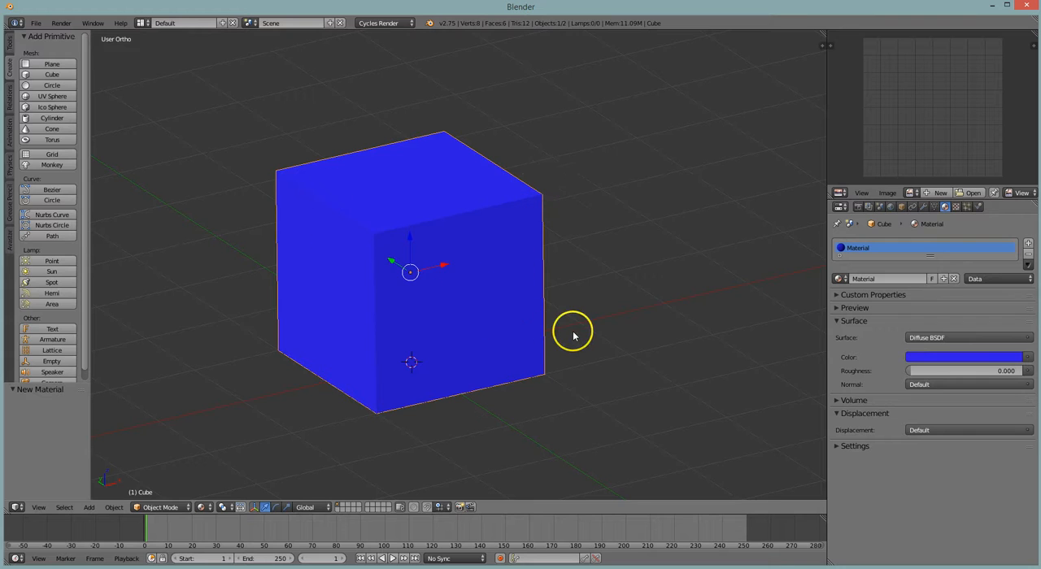
In Edit Mode, select the cube's front face and create a second material in a new material slot
key(Tab)
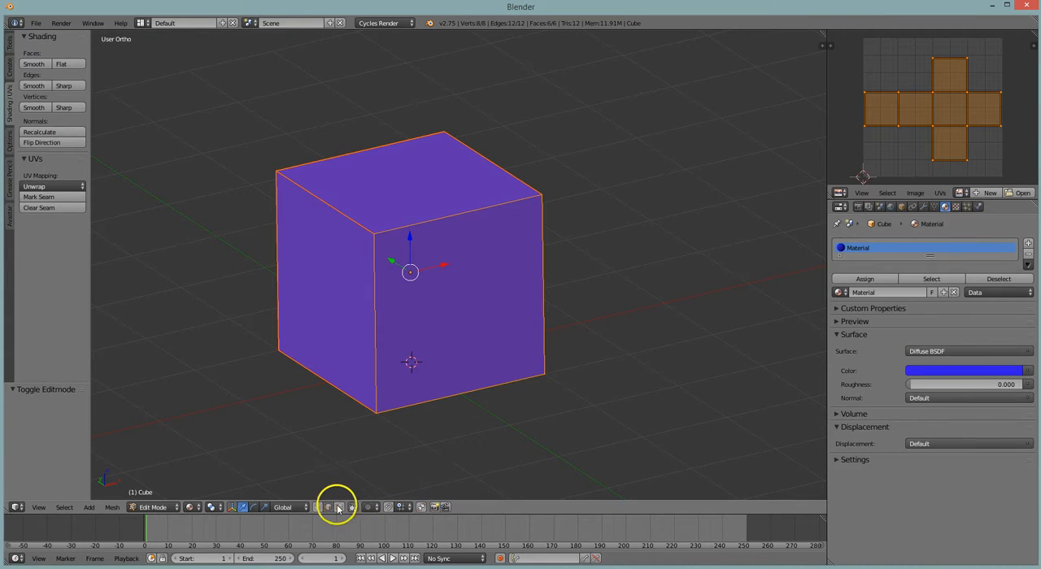
right_click(472, 302)
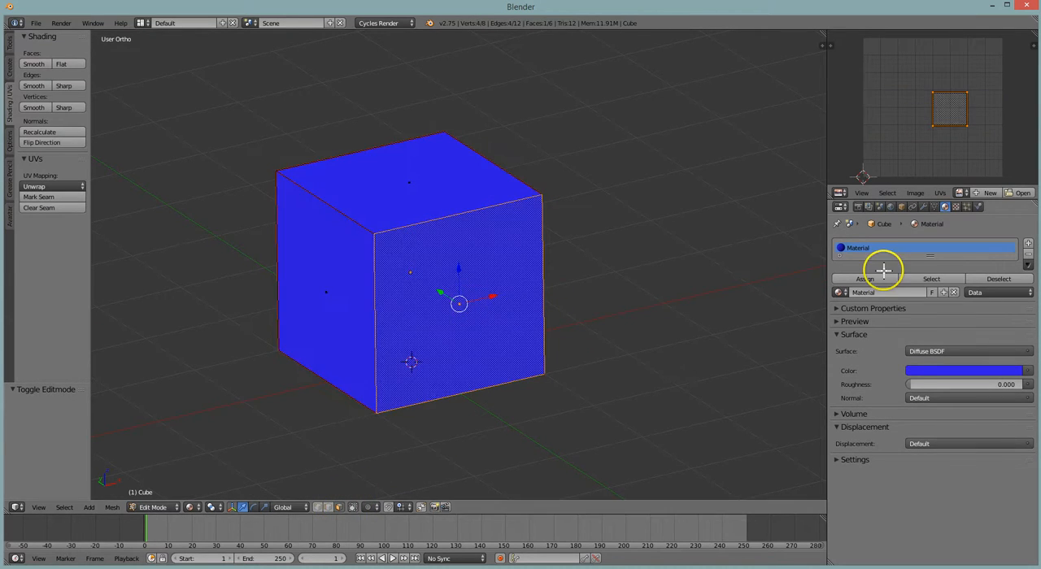
click(842, 280)
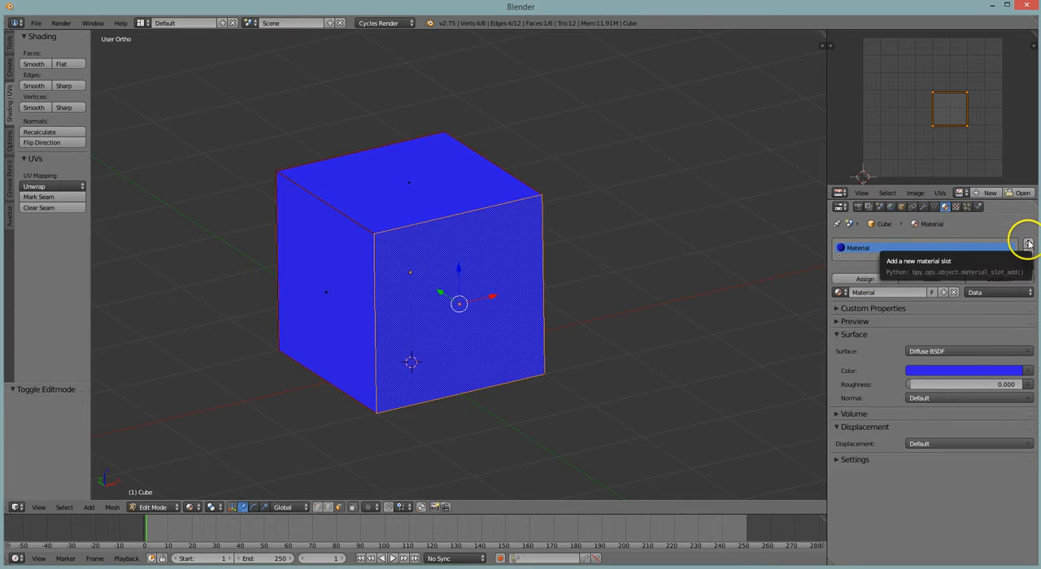
click(1029, 245)
click(862, 260)
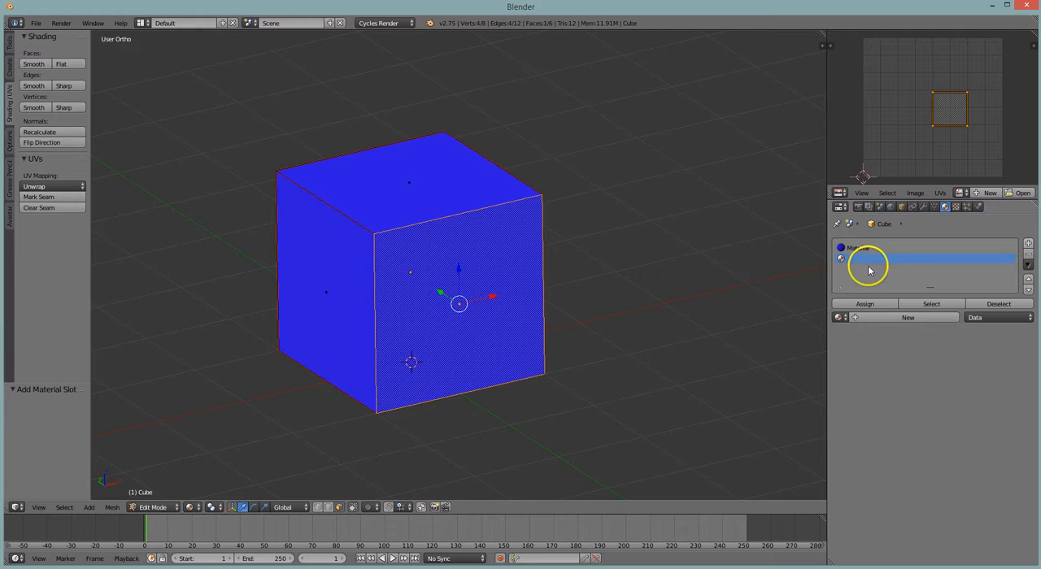
click(876, 317)
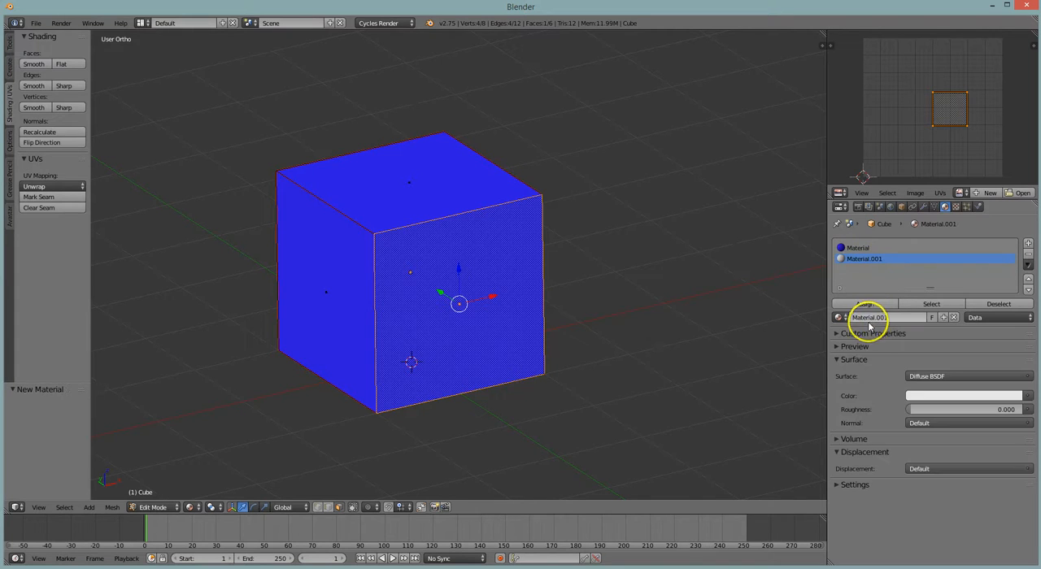
Set the second material's diffuse color to yellow and assign it to the selected front face
click(943, 399)
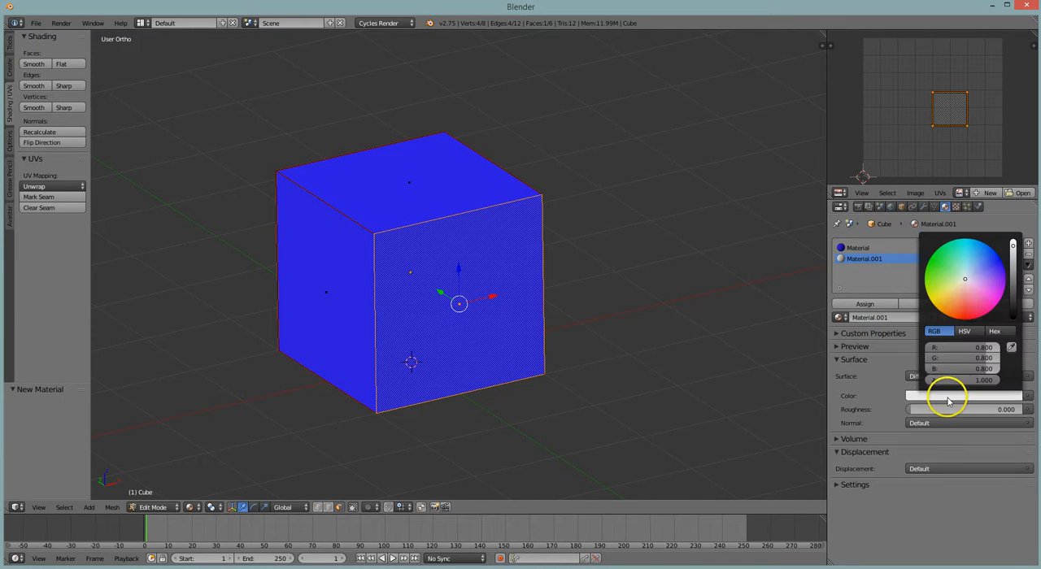
click(943, 302)
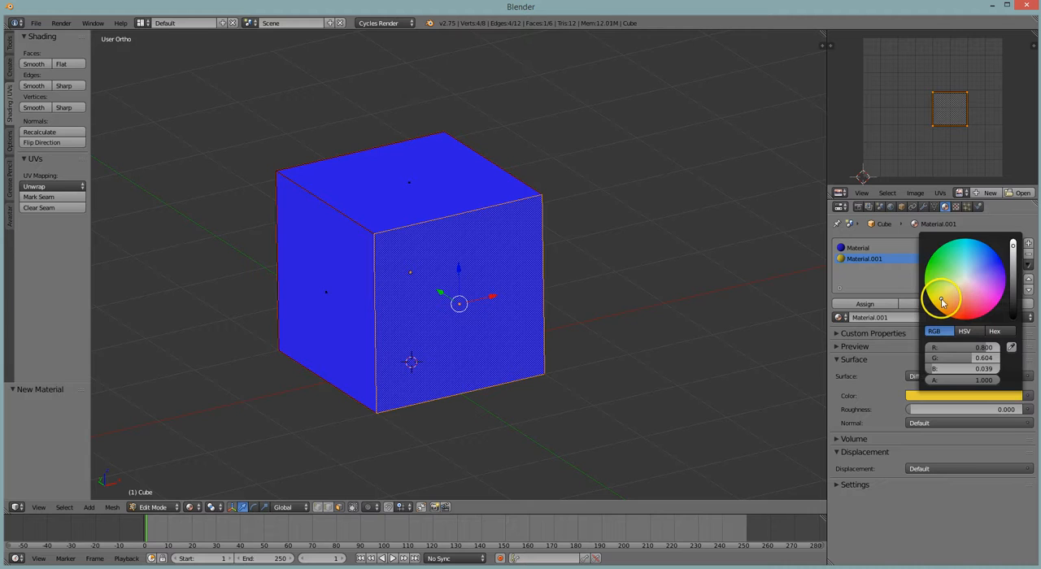
click(865, 304)
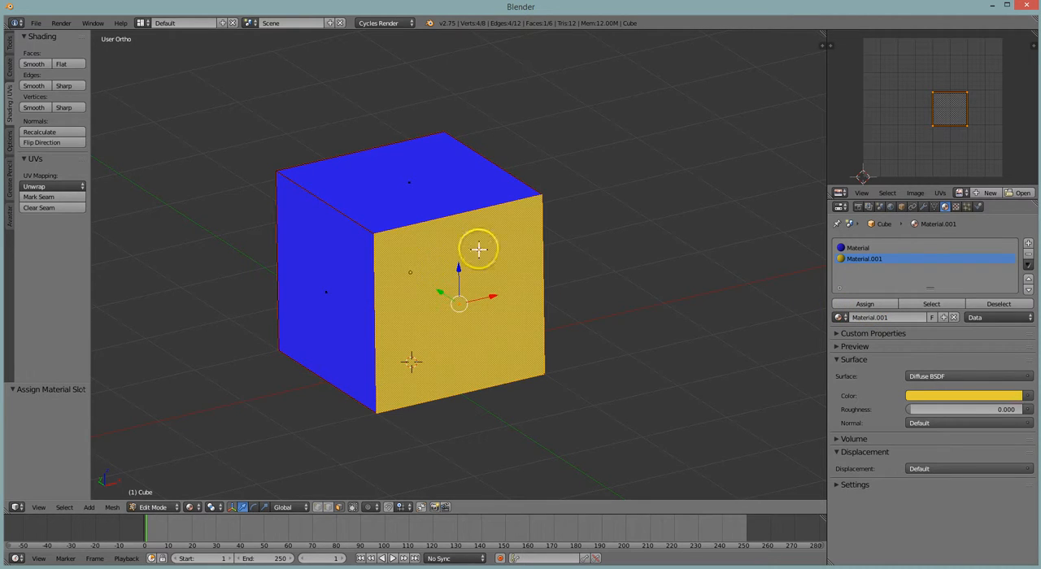
Select the blue side face beside the yellow one and assign it a new material in a new slot, colored green (R 0.100, G 0.800, B 0.169)
right_click(310, 293)
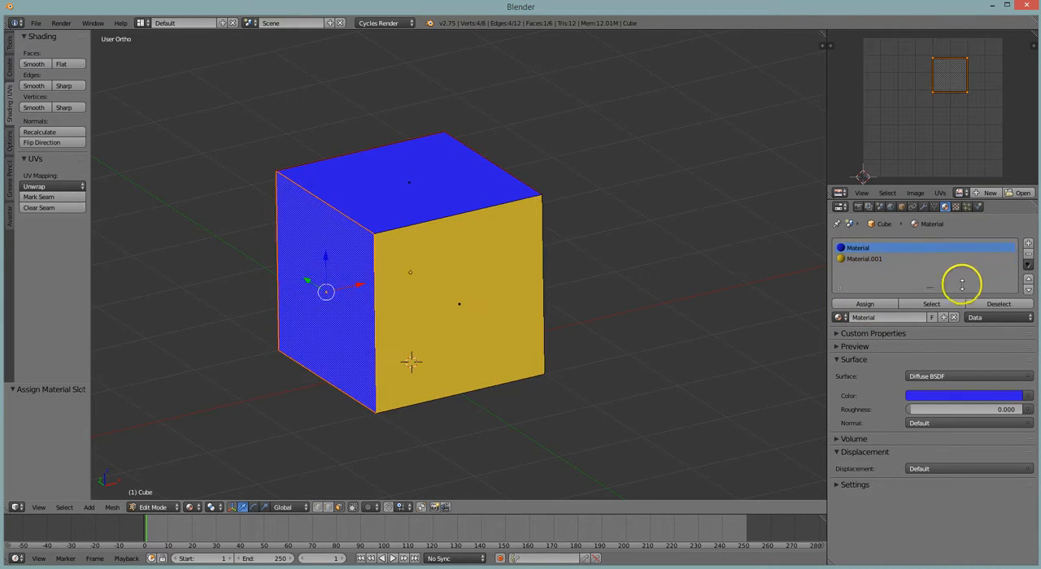
click(1028, 245)
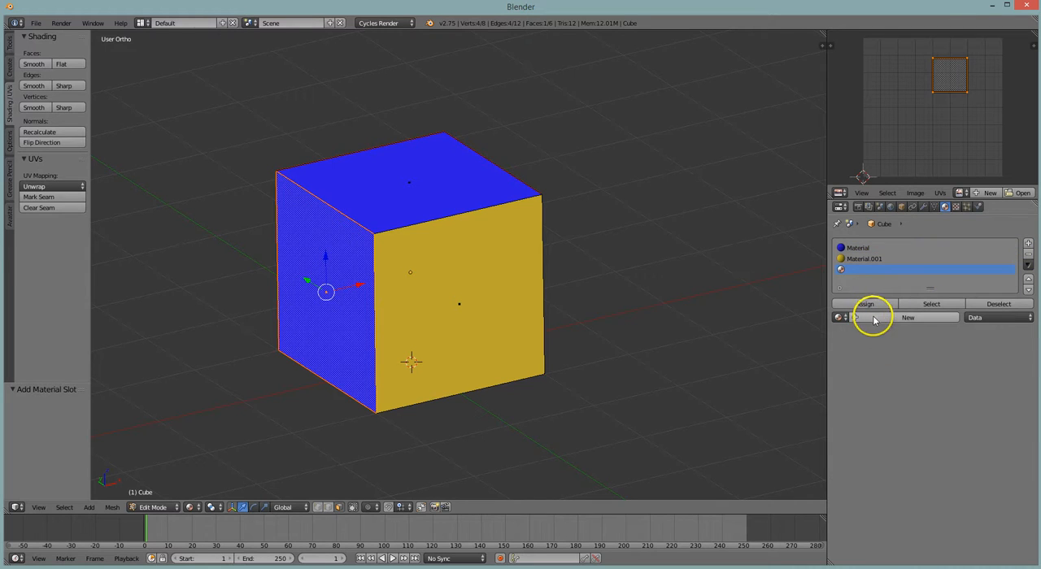
click(871, 316)
click(936, 396)
click(943, 266)
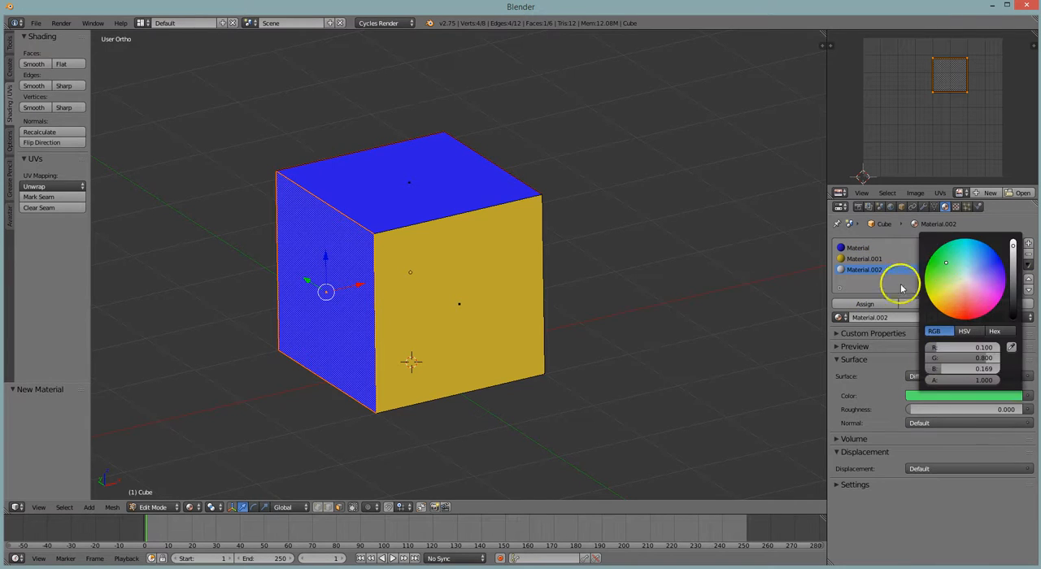
click(866, 304)
Select the blue side face on the other side of the yellow face, assign it a new material slot and give it a pink diffuse material
middle_drag(645, 243, 527, 244)
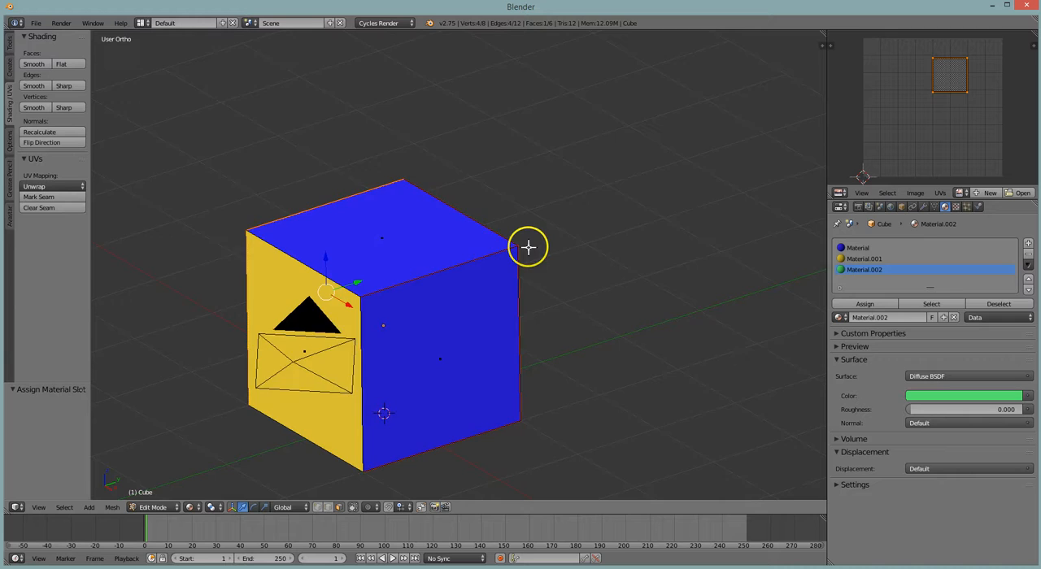
right_click(464, 314)
click(1028, 245)
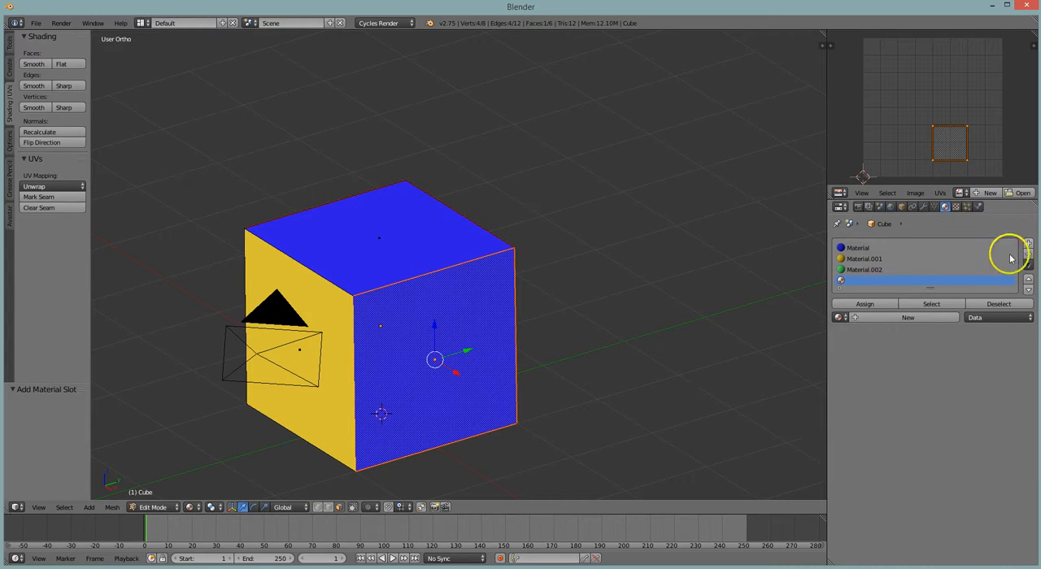
click(865, 304)
click(907, 318)
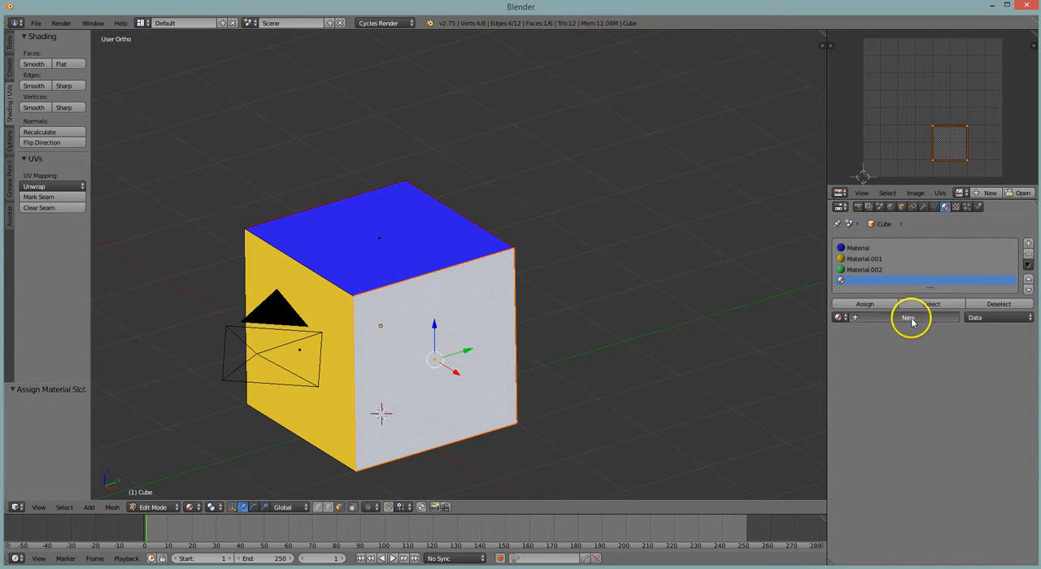
click(960, 397)
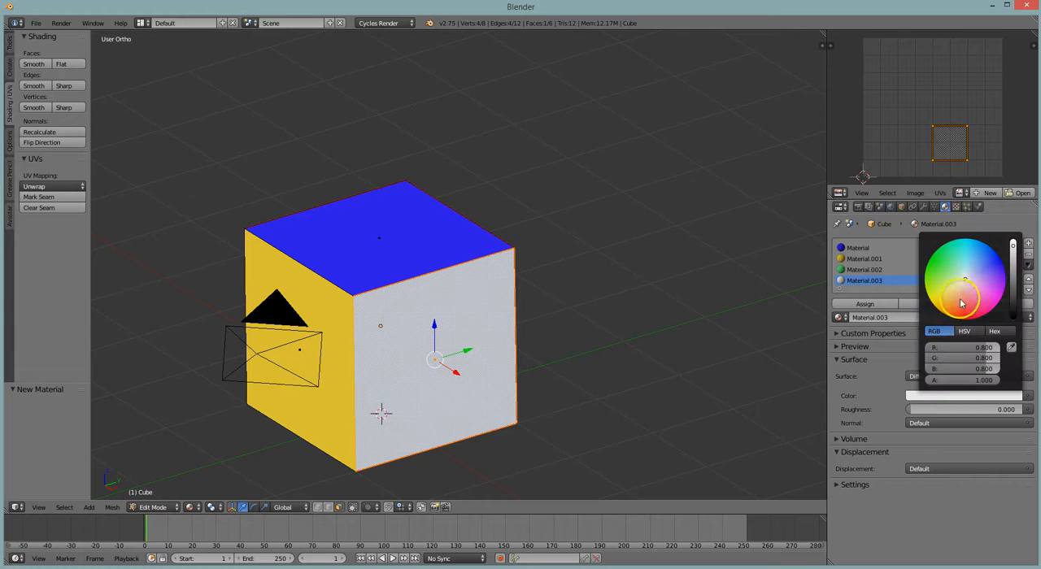
click(985, 293)
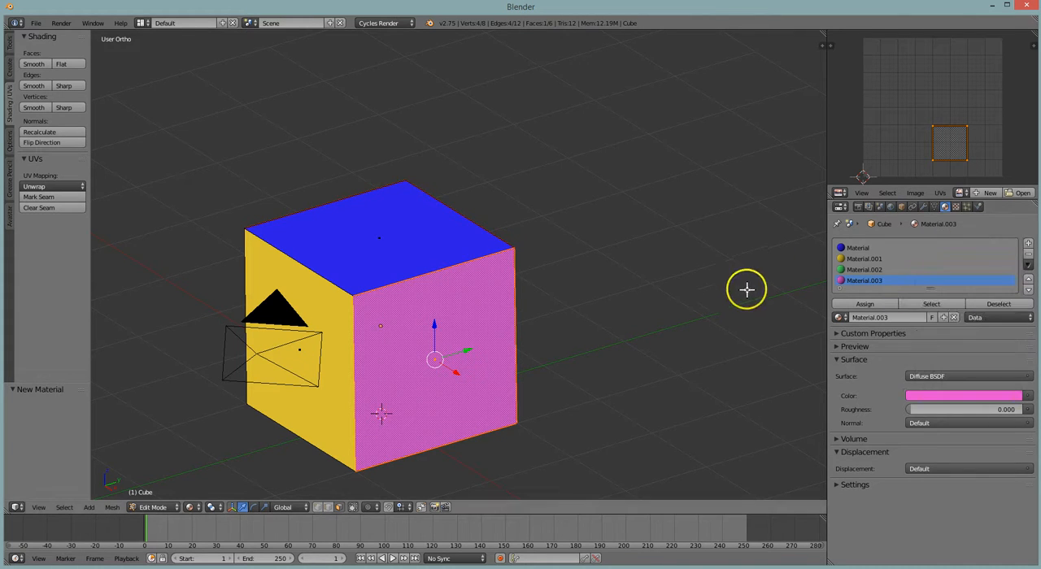
Select the remaining blue side face, assign it a new material slot and give it a purple diffuse material
middle_drag(746, 288, 607, 279)
right_click(602, 329)
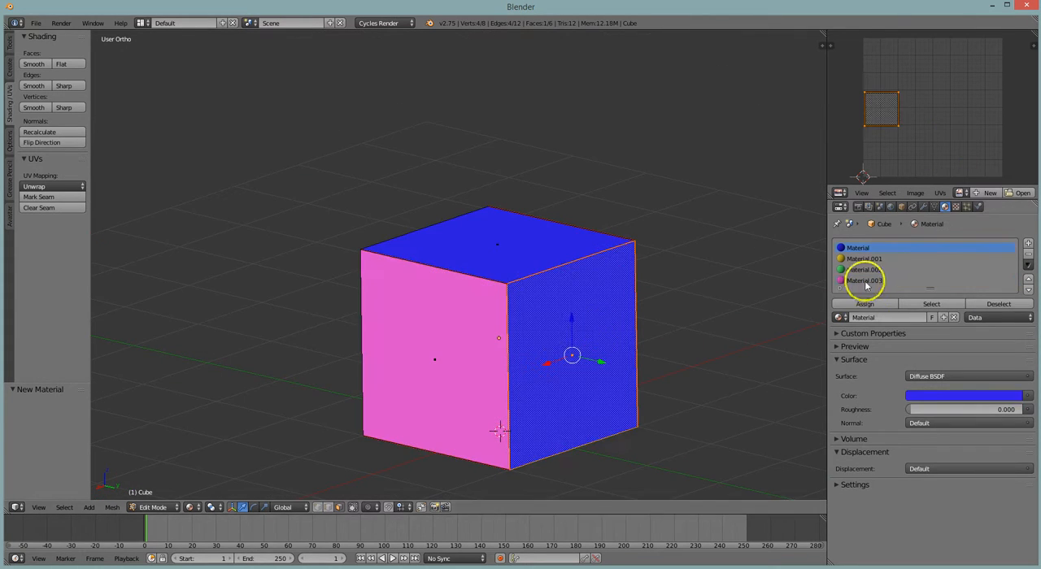
click(1028, 244)
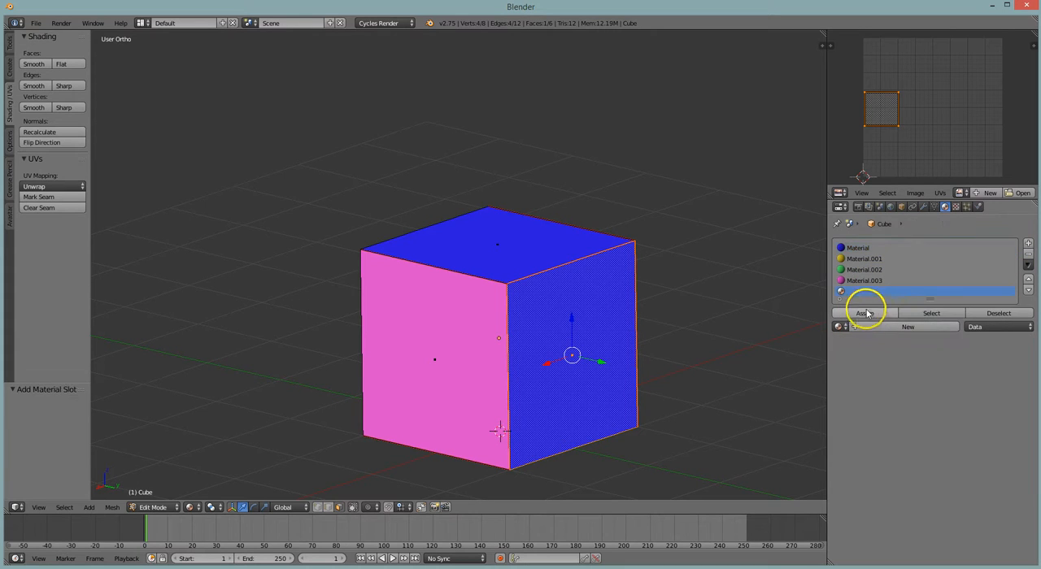
click(867, 314)
click(903, 326)
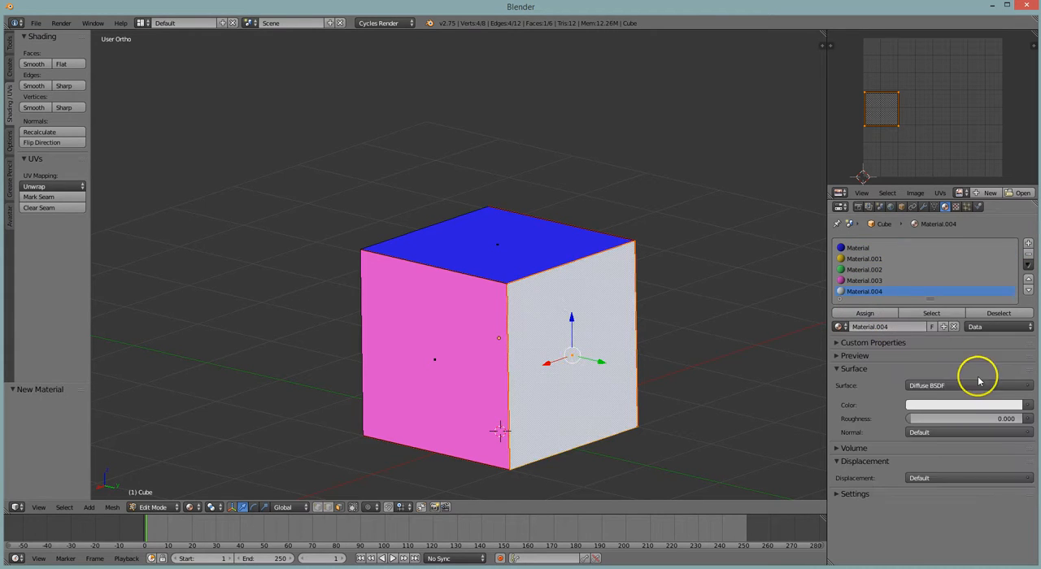
click(967, 403)
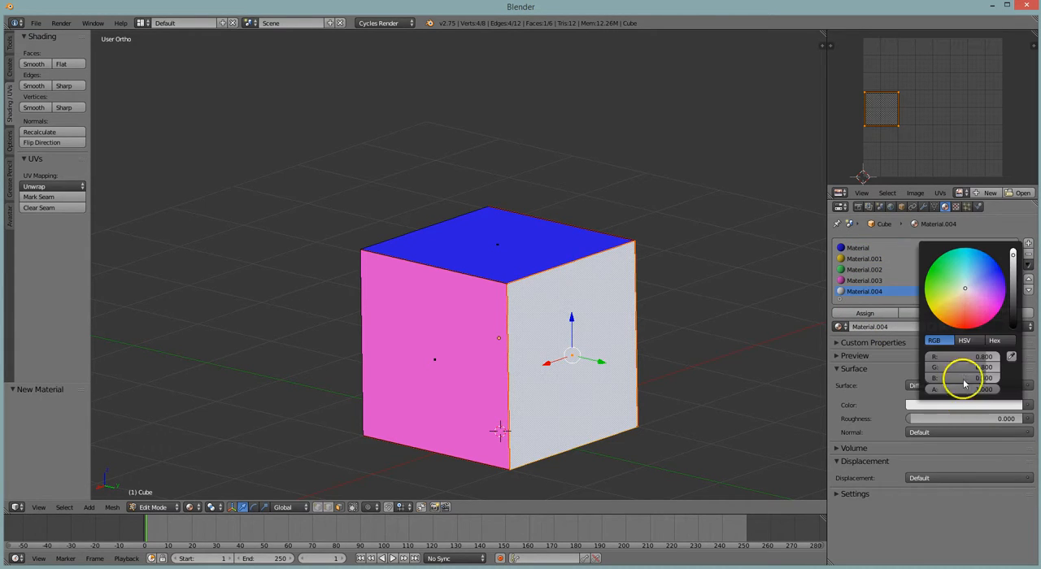
click(977, 321)
drag(976, 321, 1006, 290)
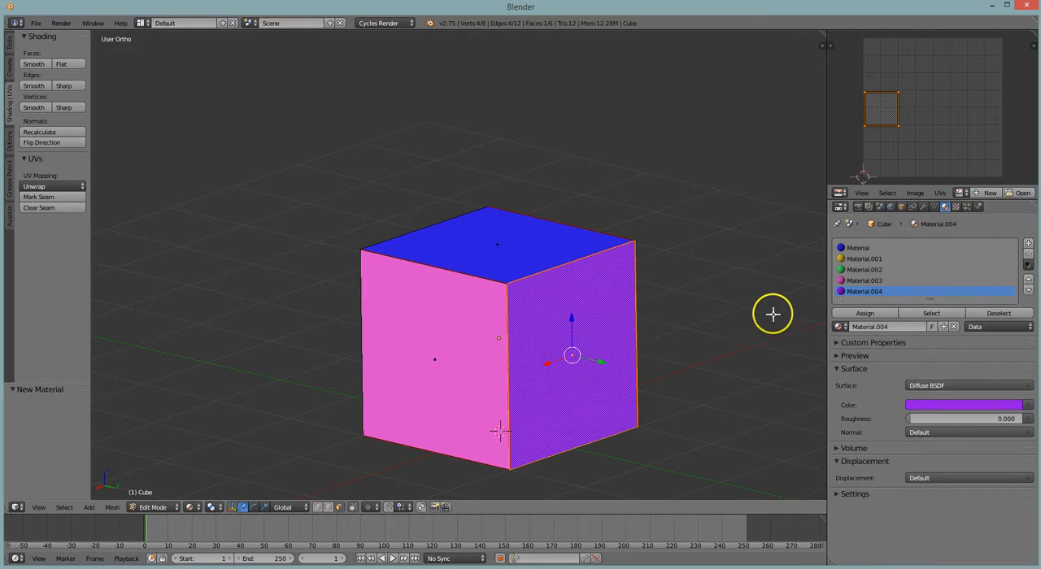
Select the cube's bottom face, assign it a new material slot and give it a cyan diffuse material (R 0.087, G 0.777, B 0.800)
middle_drag(772, 312, 638, 328)
scroll(658, 337, down, 4)
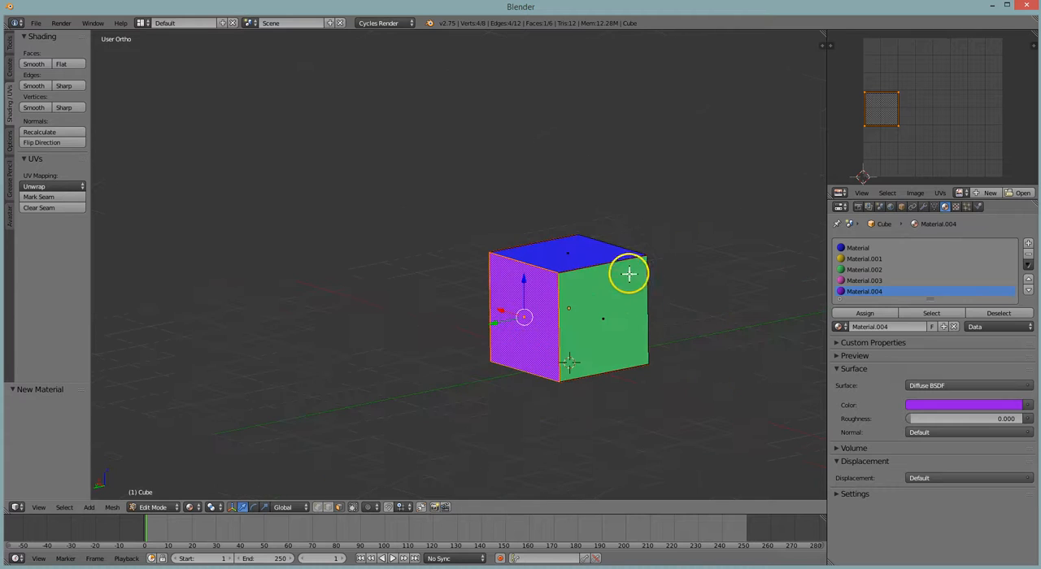
middle_drag(679, 321, 660, 274)
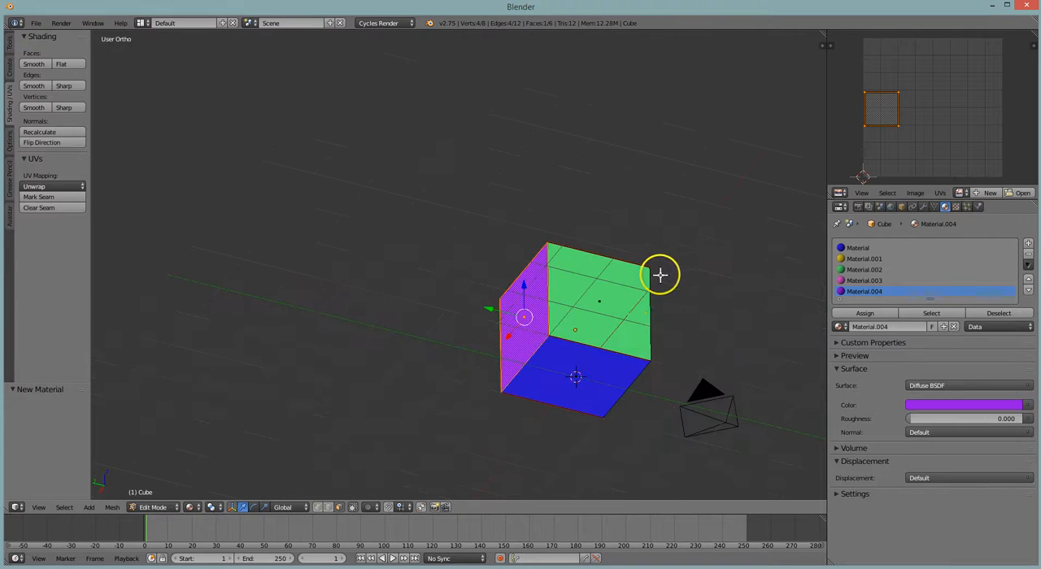
right_click(597, 365)
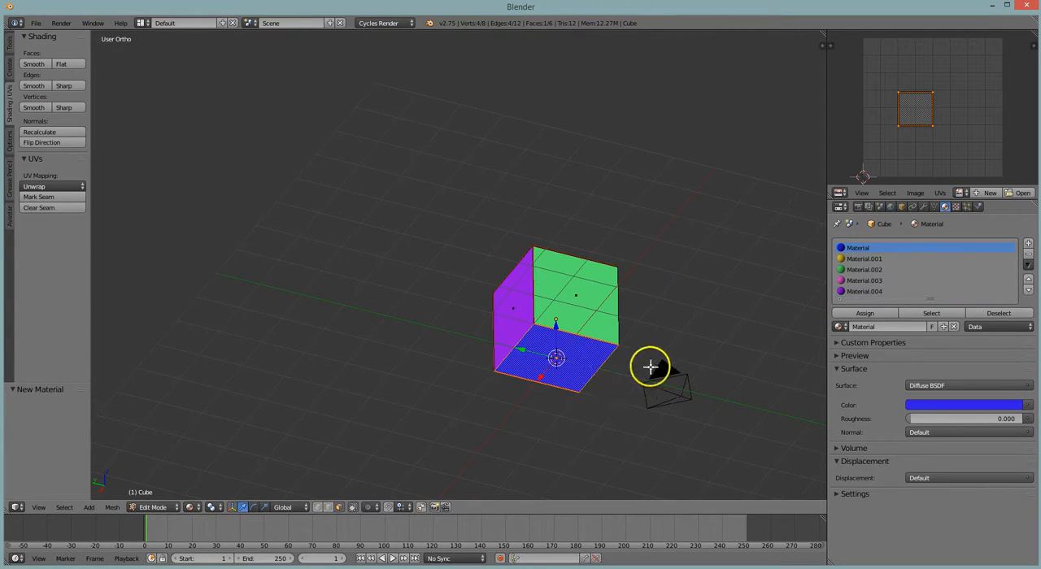
click(866, 314)
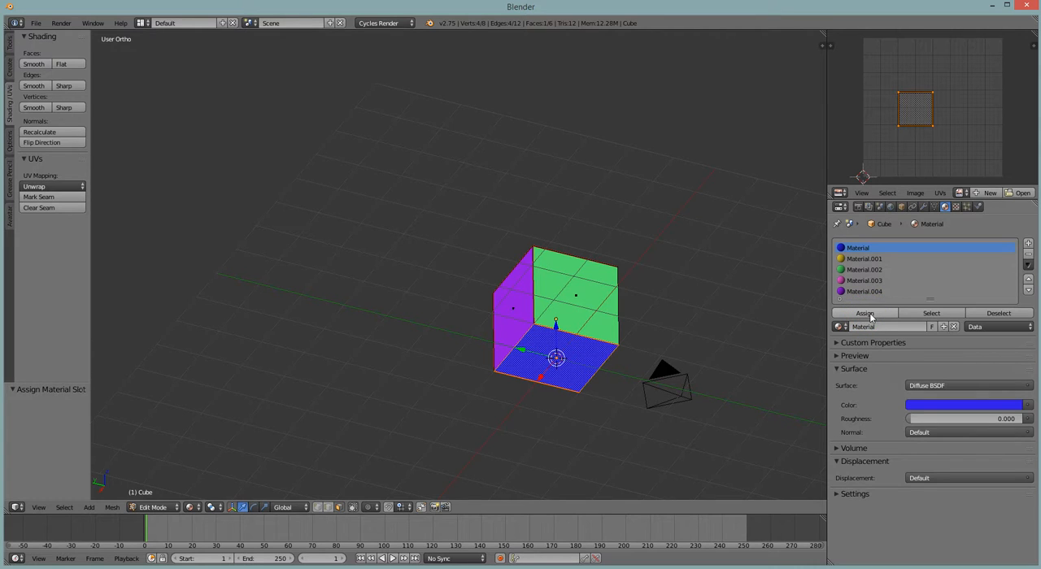
click(1028, 244)
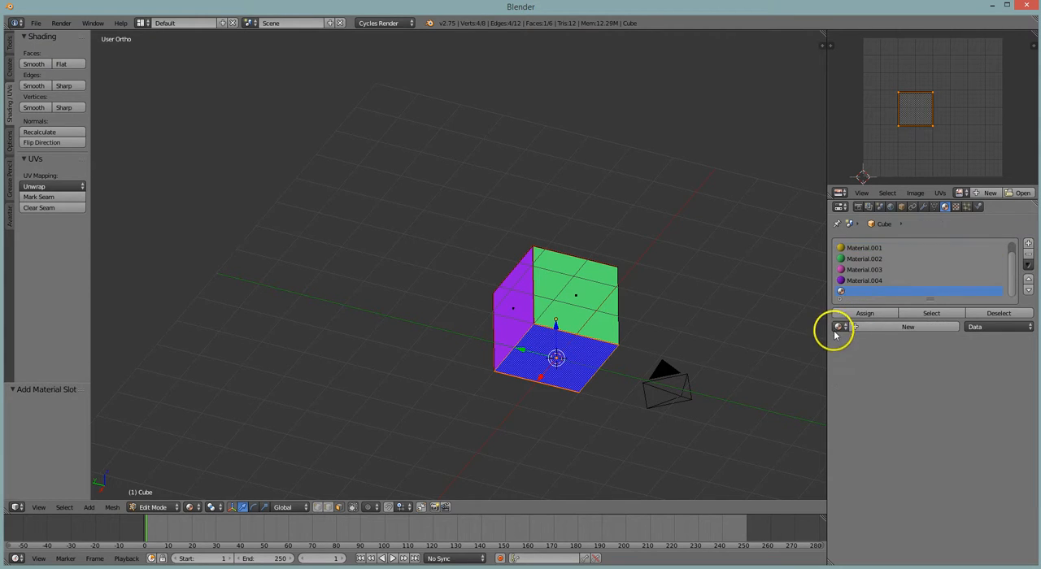
click(869, 314)
click(889, 327)
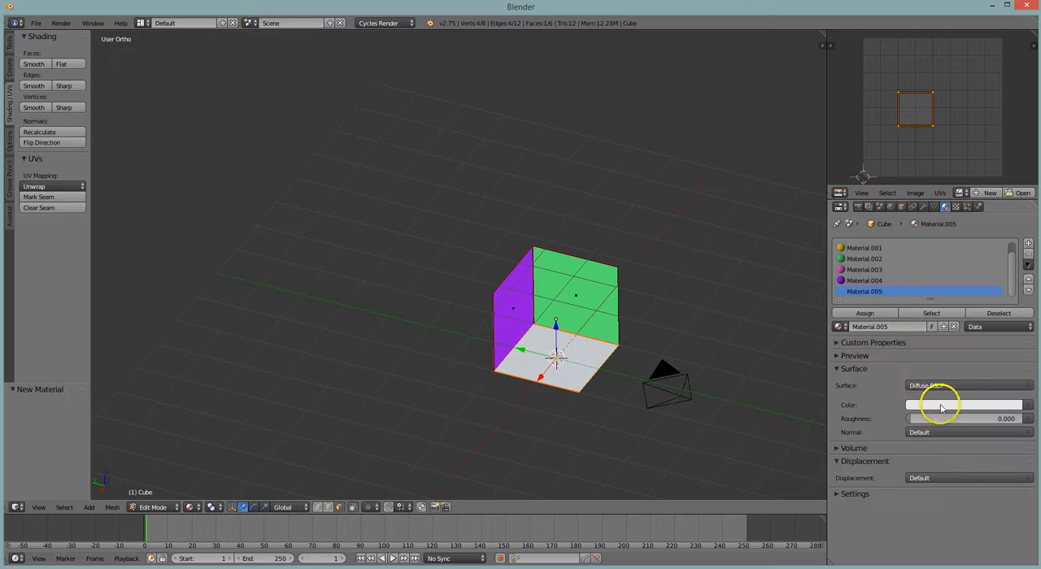
click(956, 404)
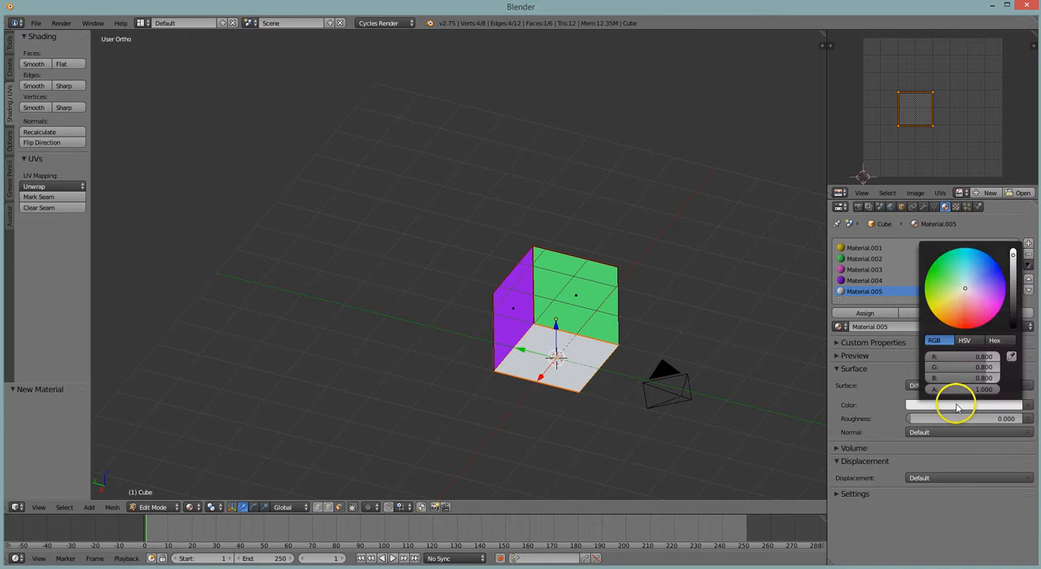
click(961, 299)
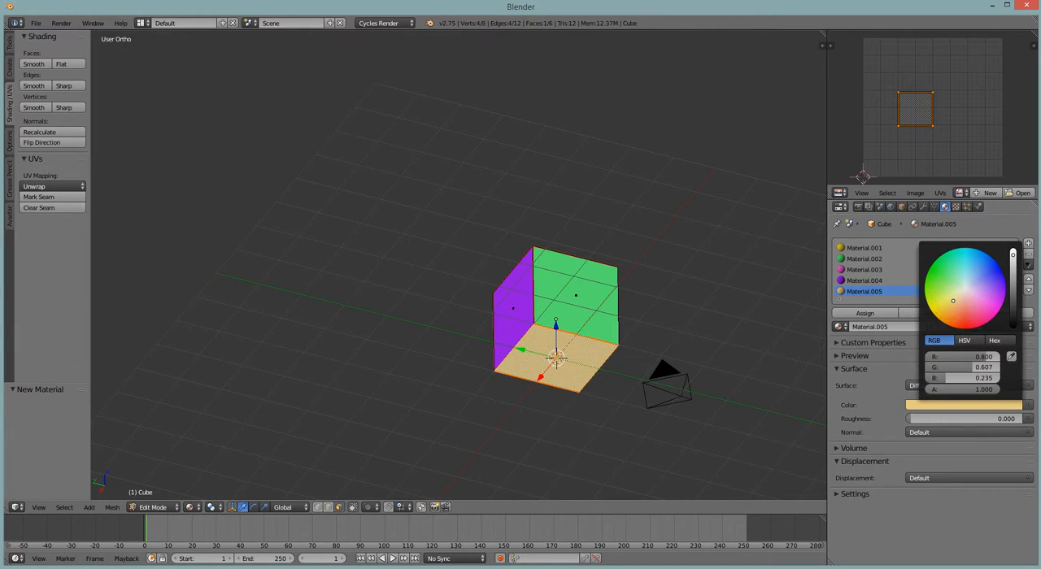
click(965, 262)
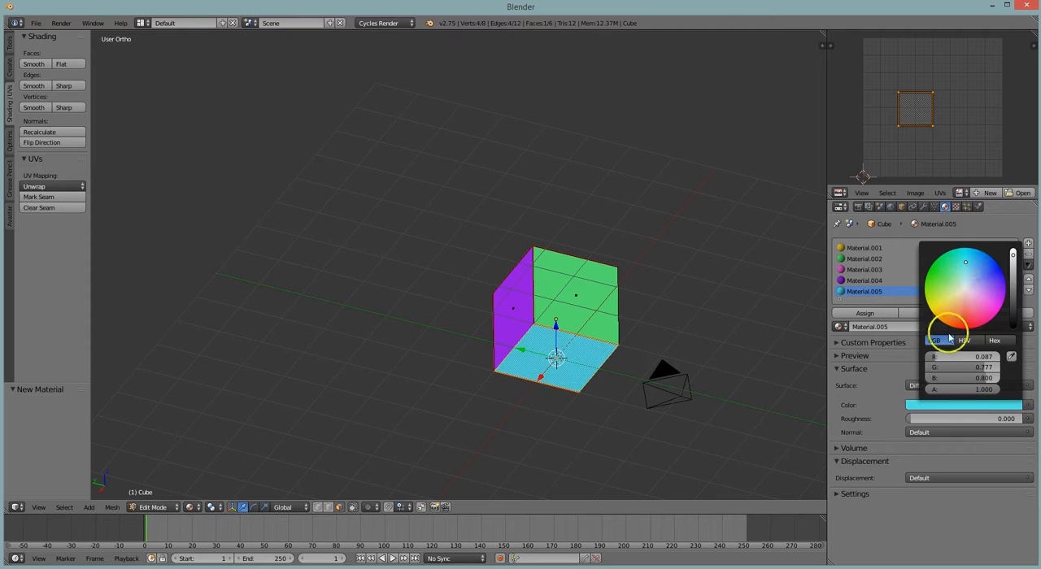
Leave Edit Mode and preview the colored cube with Rendered viewport shading
middle_drag(683, 286, 599, 320)
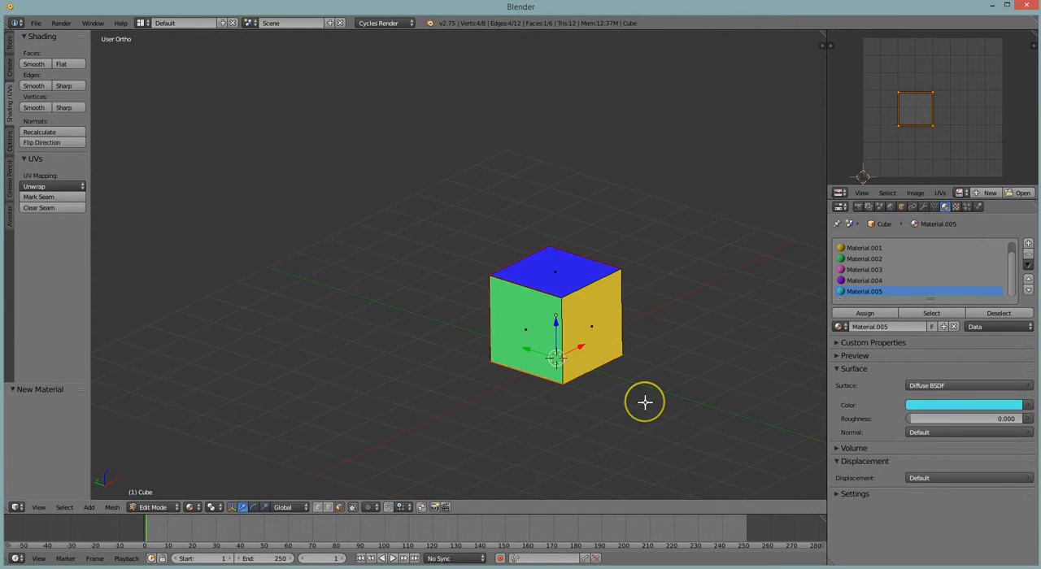
key(Tab)
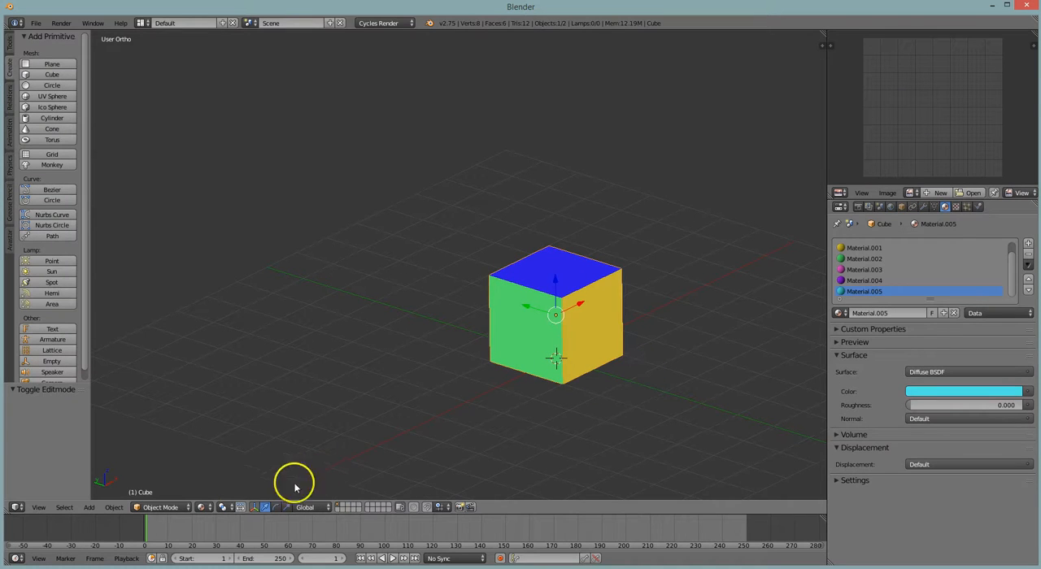
click(202, 507)
click(219, 428)
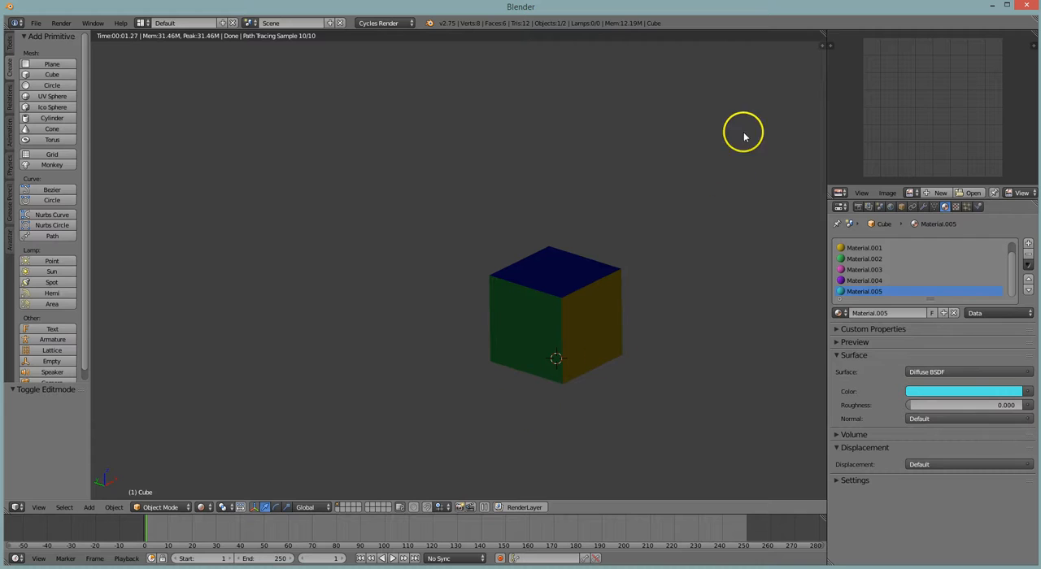
Return to Edit Mode and set the viewport shading to Solid
key(Tab)
click(191, 507)
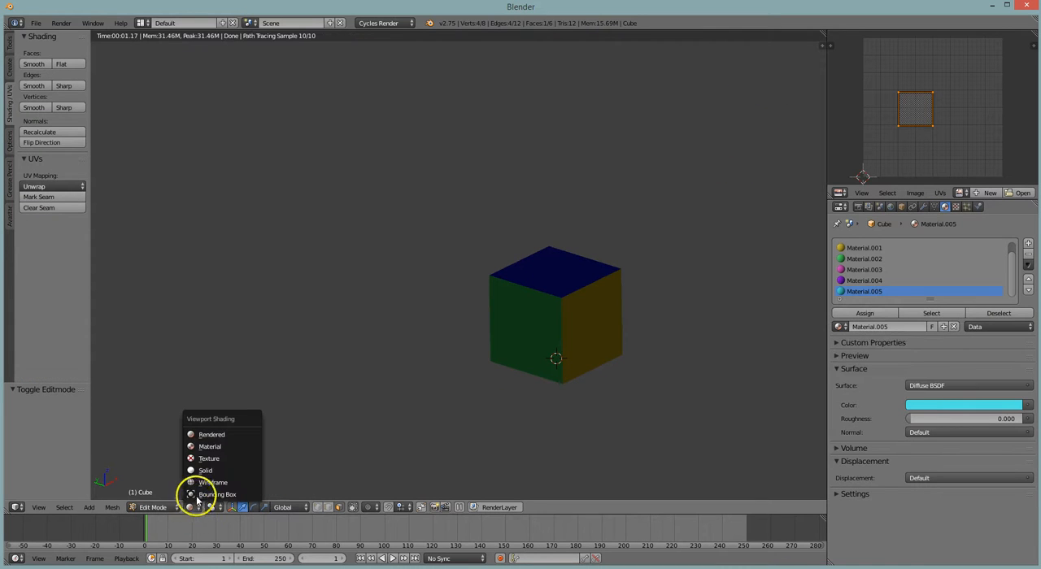
key(Return)
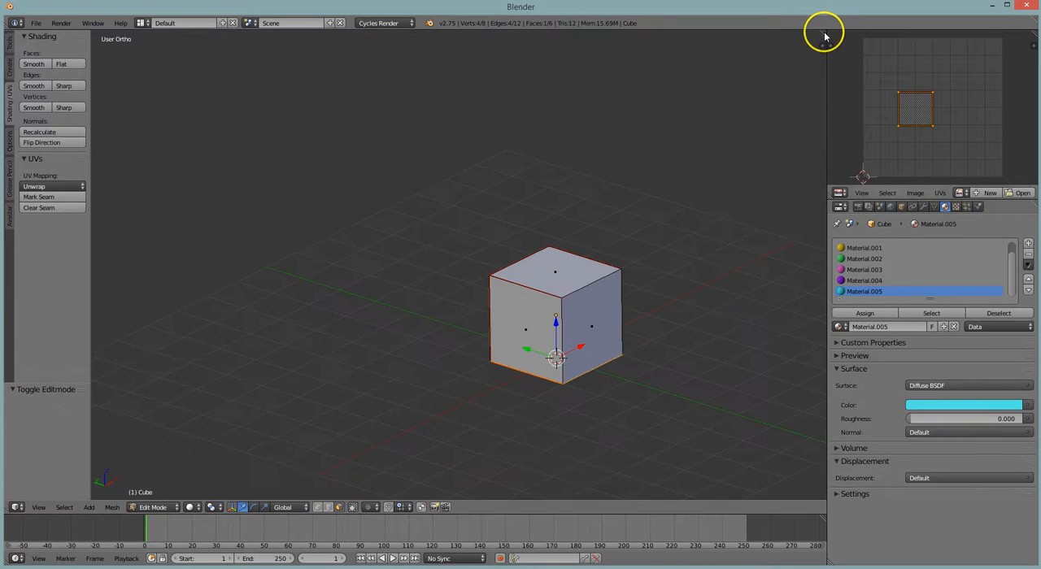
Split the 3D viewport into two stacked areas and turn the upper one into a Node Editor
drag(824, 50, 803, 276)
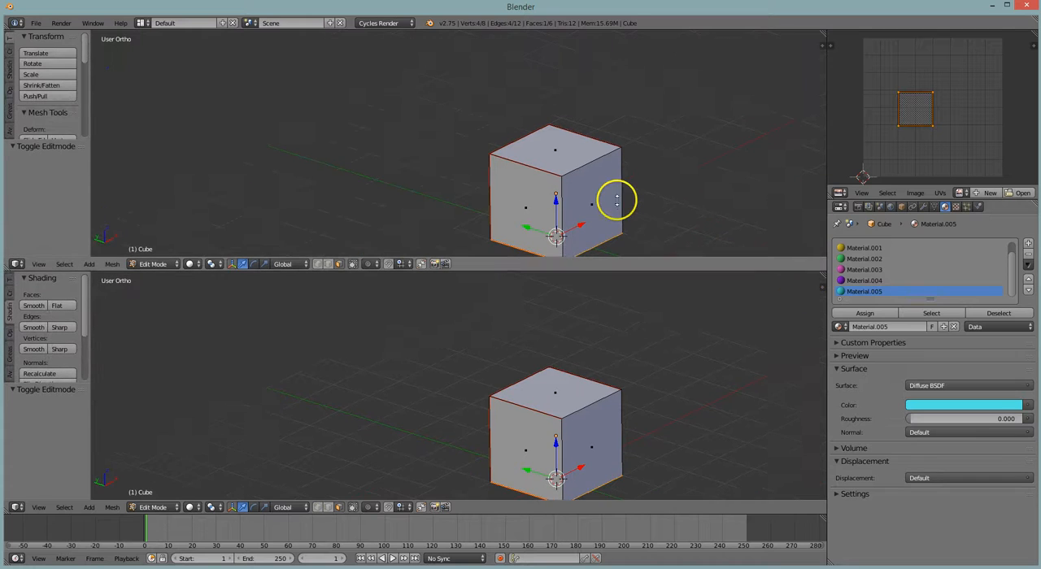
click(17, 264)
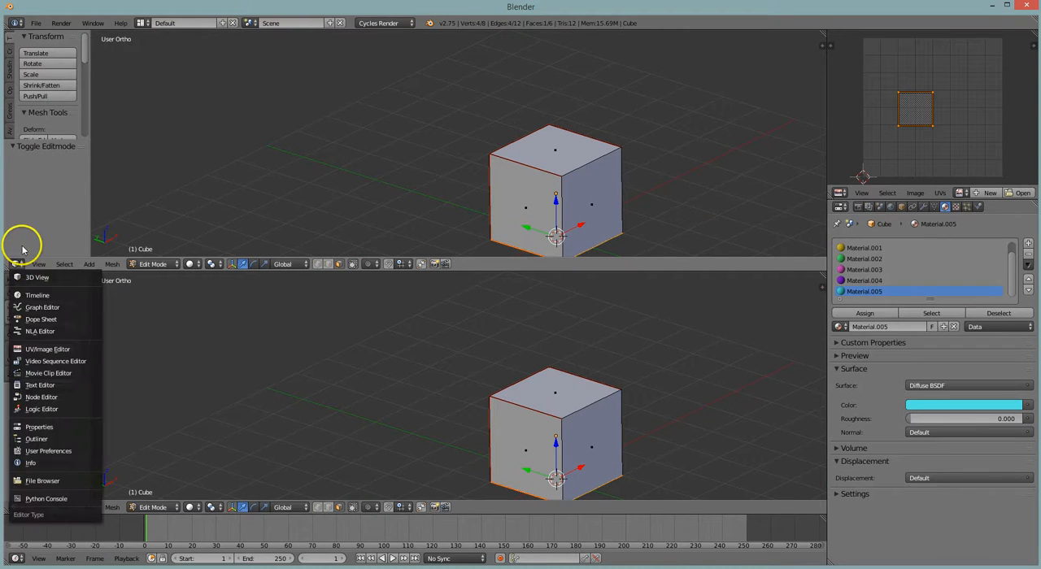
click(46, 397)
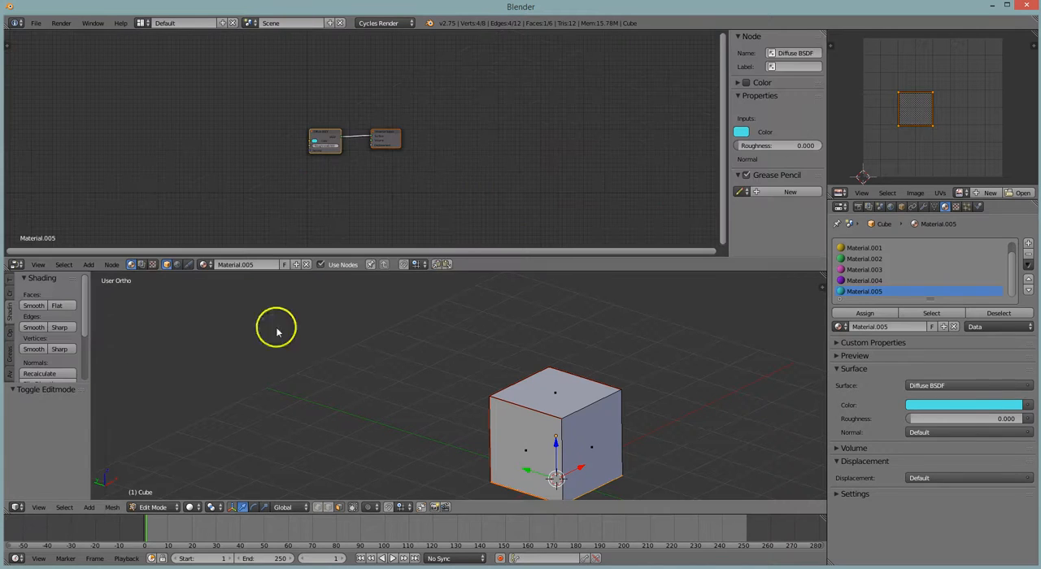
Show the World shader in the Node Editor and enable Use Nodes for it
click(177, 266)
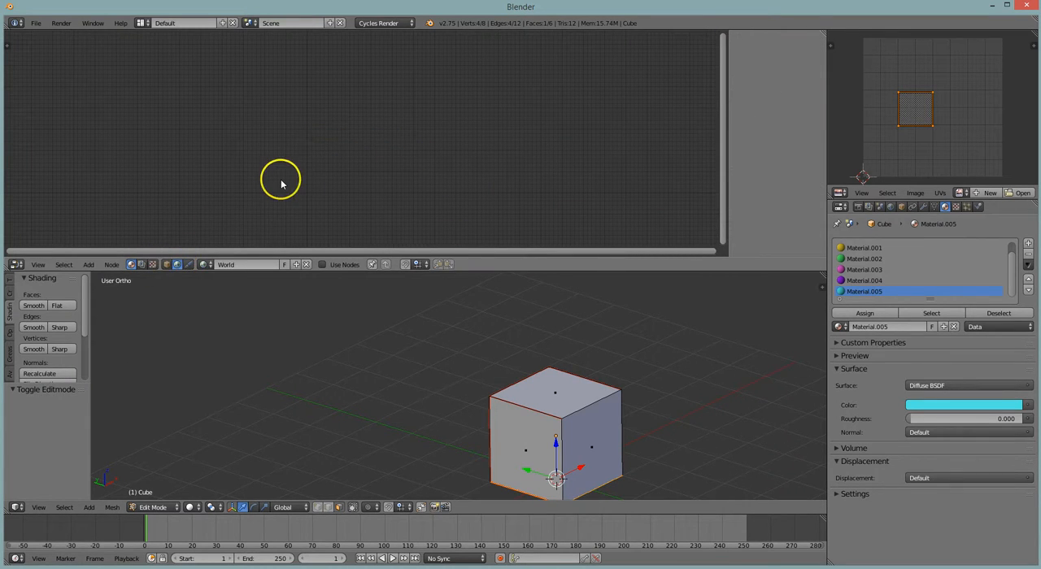
click(321, 265)
scroll(274, 144, up, 4)
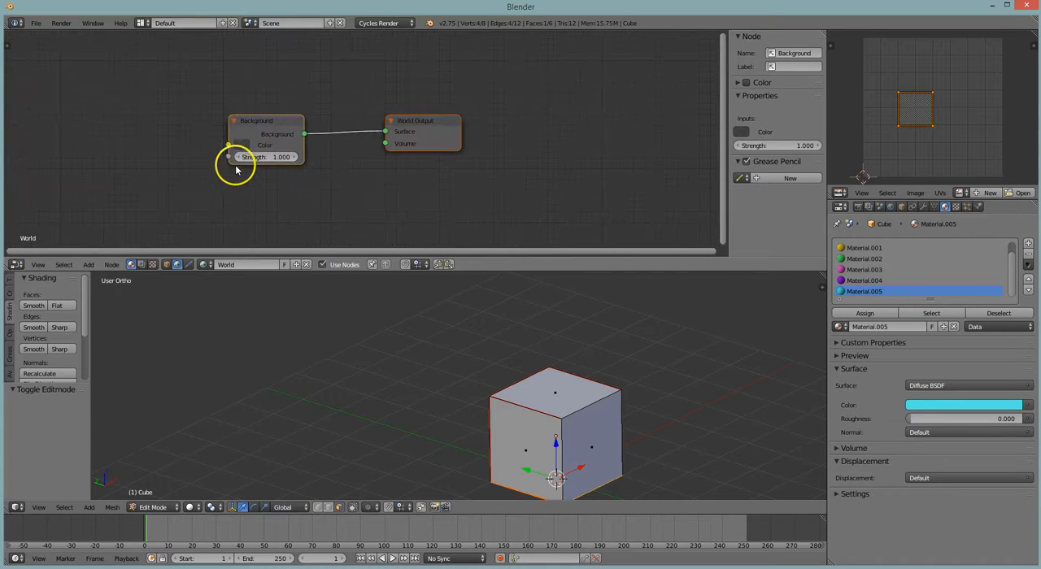
Set the color of the world's Background node to a near-white light grey
click(244, 147)
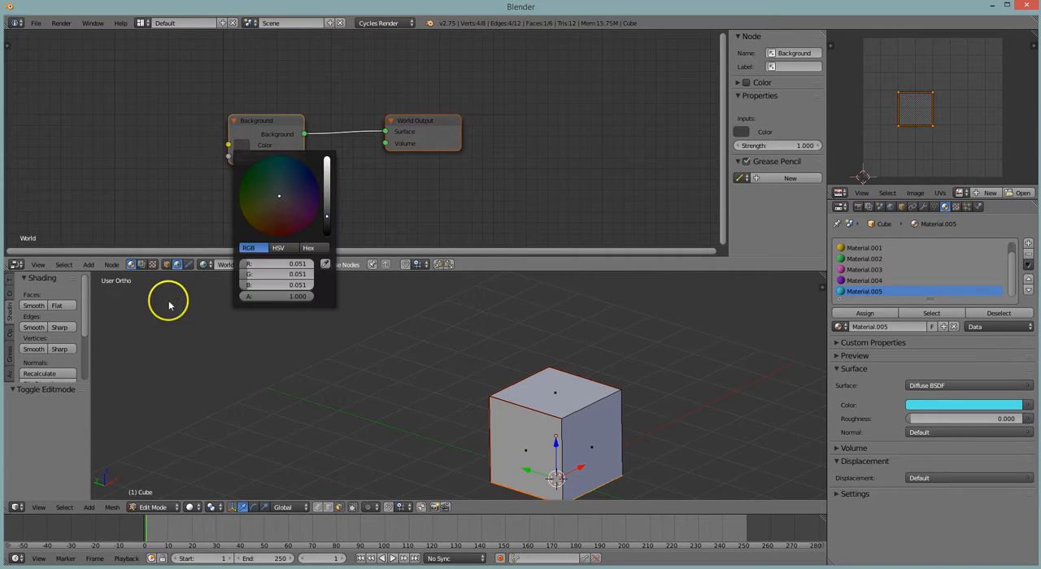
click(245, 146)
drag(327, 175, 328, 168)
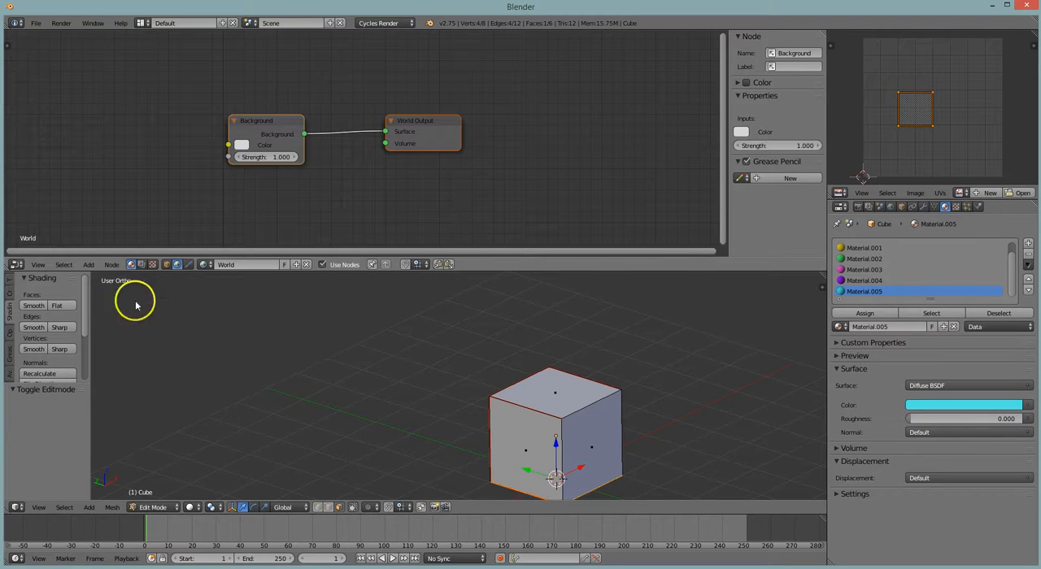
Preview the cube under the lightened world background with Rendered viewport shading
click(195, 506)
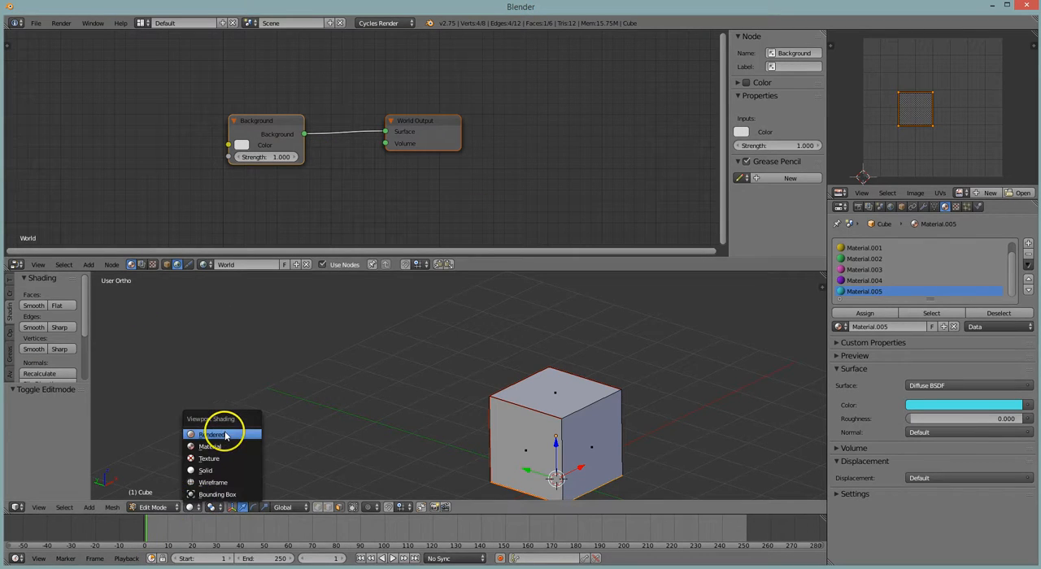
click(220, 435)
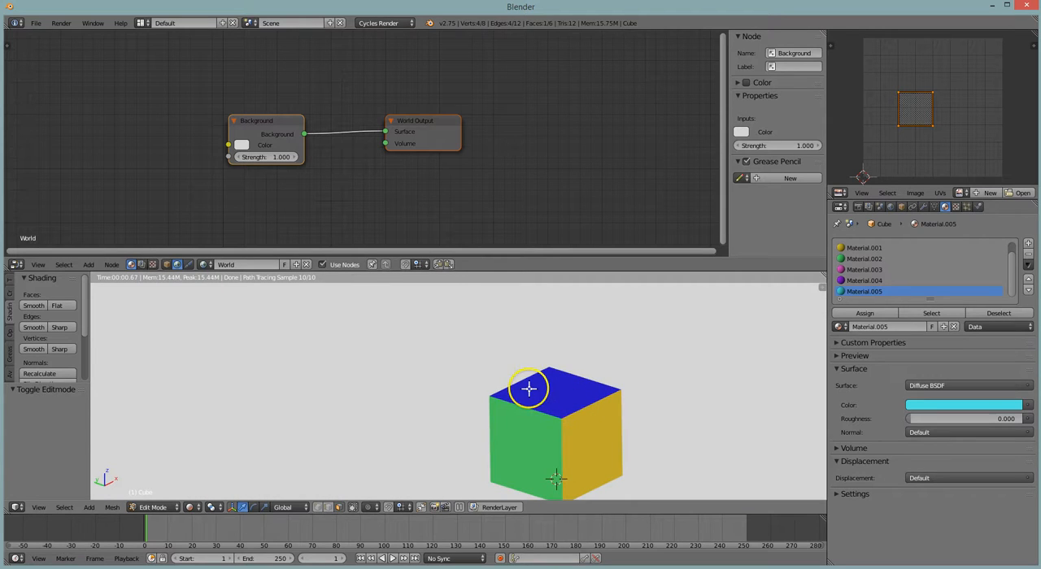
shift+middle_drag(714, 440, 639, 399)
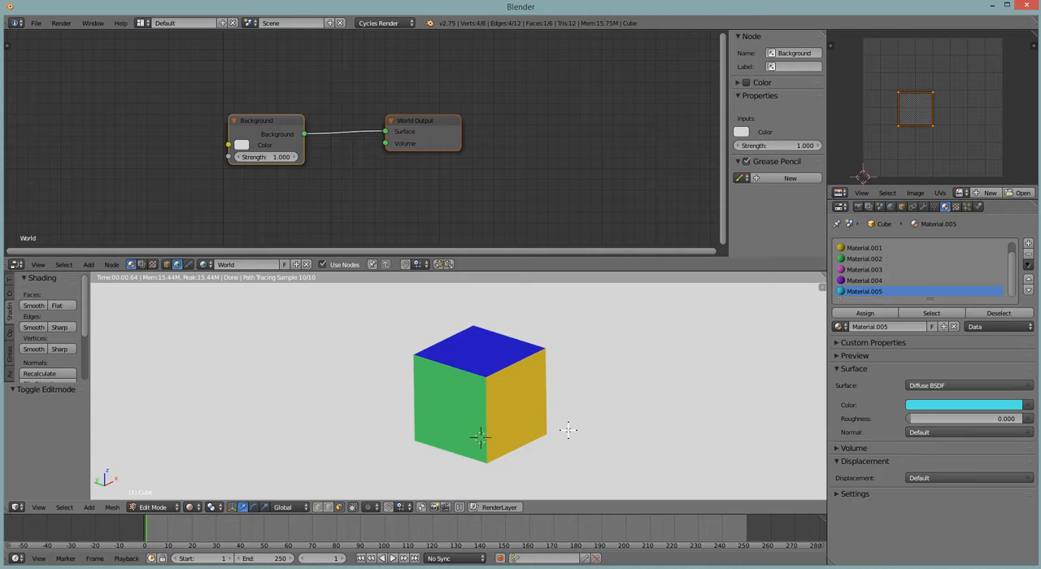
Switch to Object Mode and set the viewport shading to Material
key(Tab)
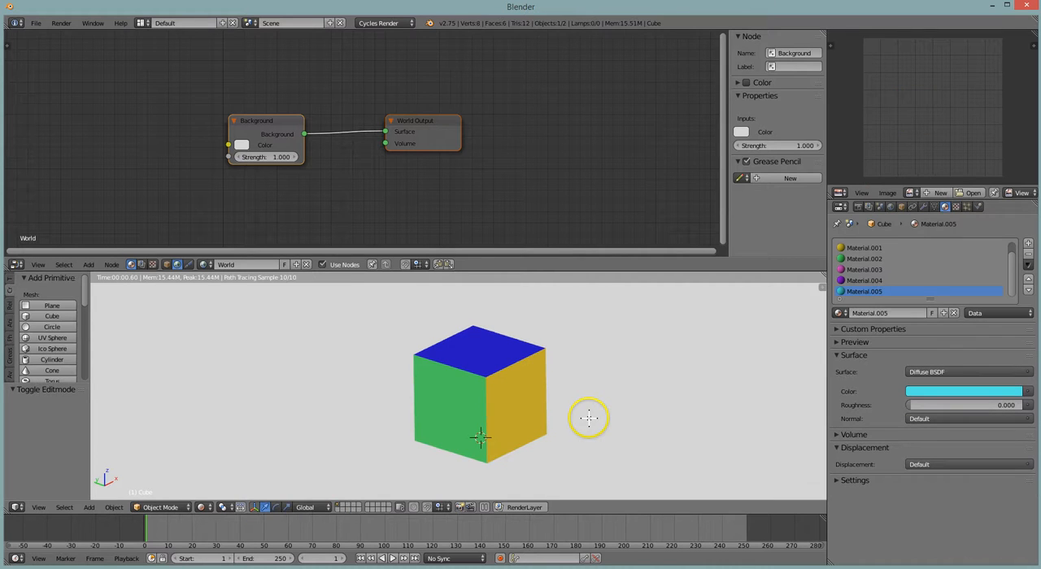
click(160, 508)
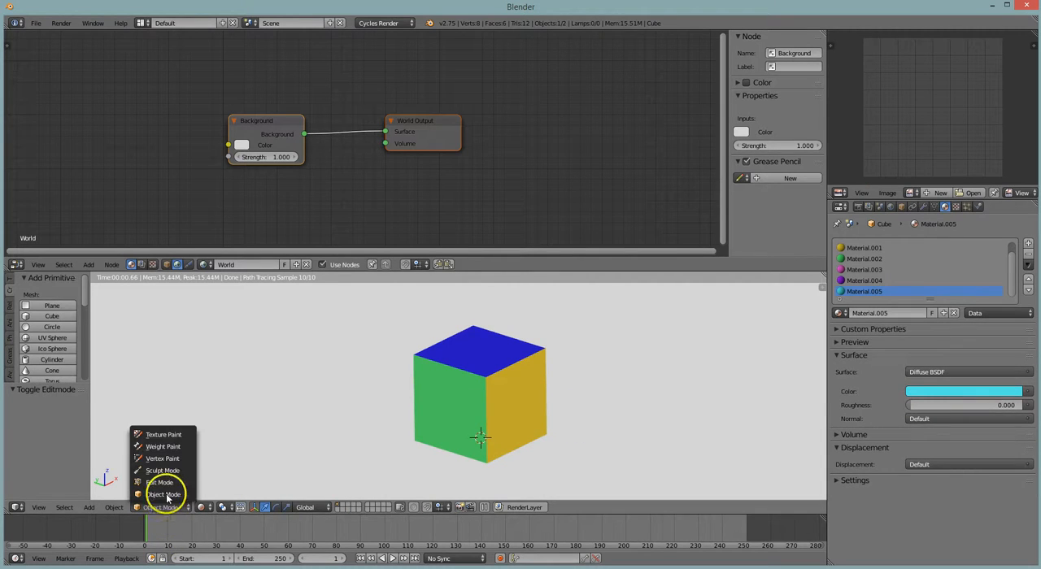
click(202, 507)
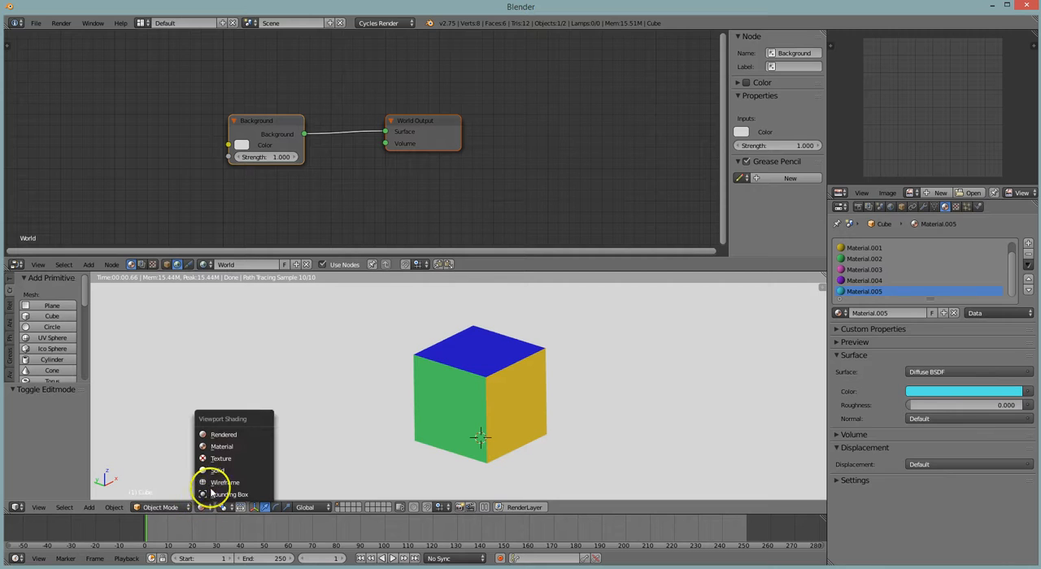
click(226, 472)
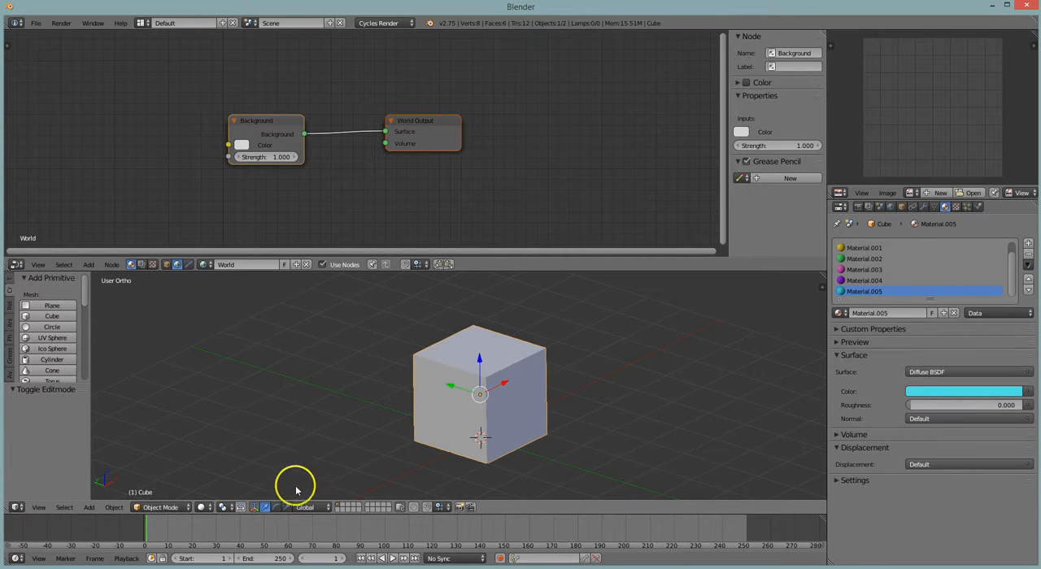
click(202, 507)
click(230, 446)
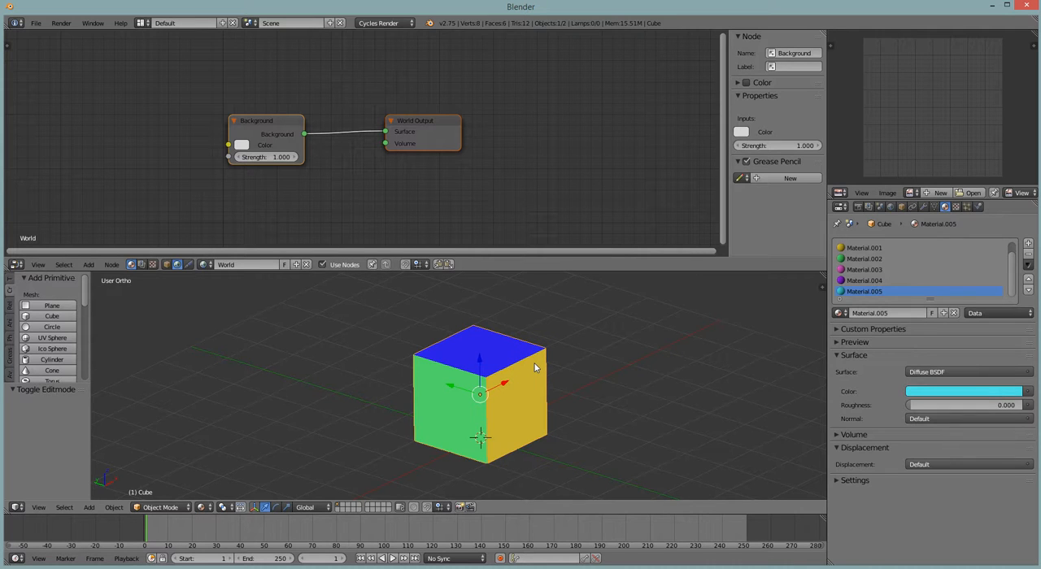
Select all scene objects and all faces of the cube in Edit Mode, ending in Object Mode
key(a)
key(Tab)
right_click(534, 366)
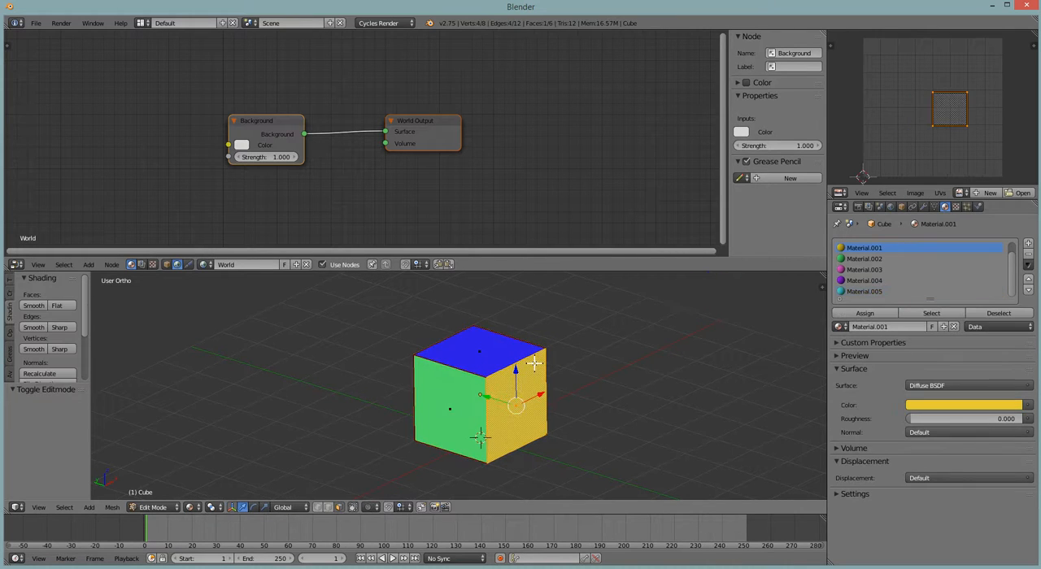
key(a)
key(a)
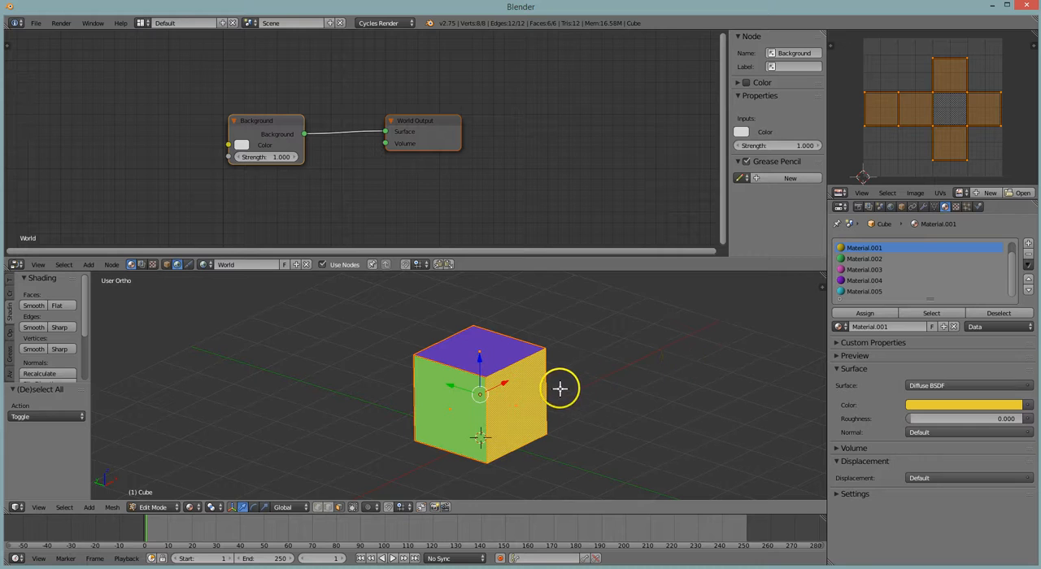
key(Tab)
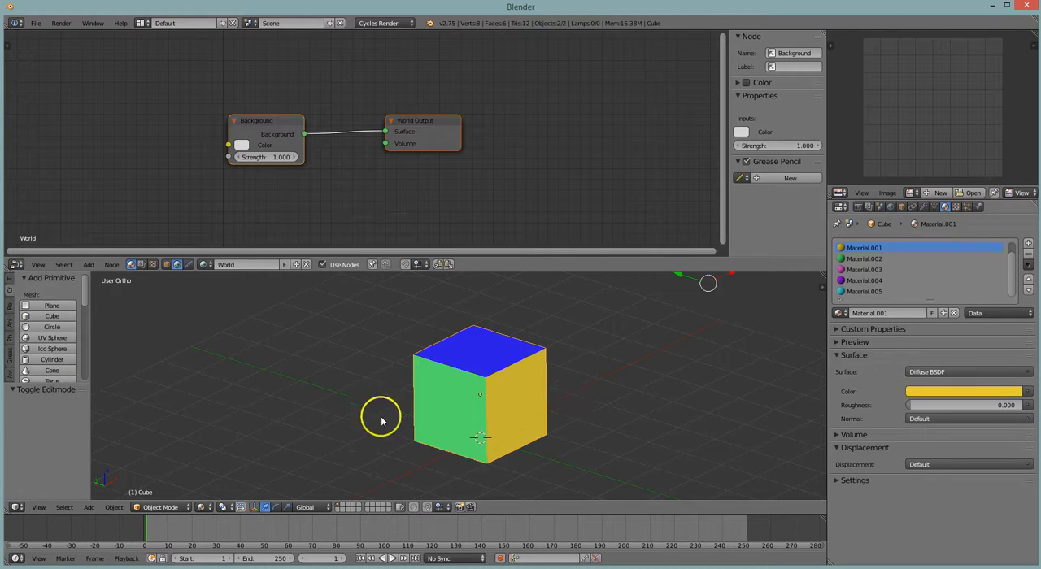
Show the render settings and try to bake the cube with the Combined bake type
click(860, 206)
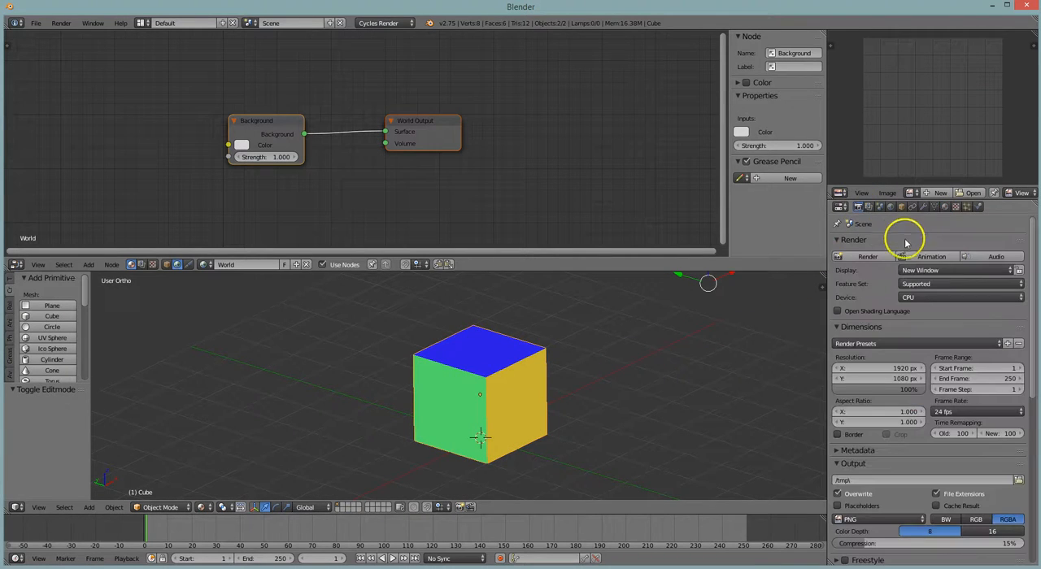
scroll(935, 517, down, 10)
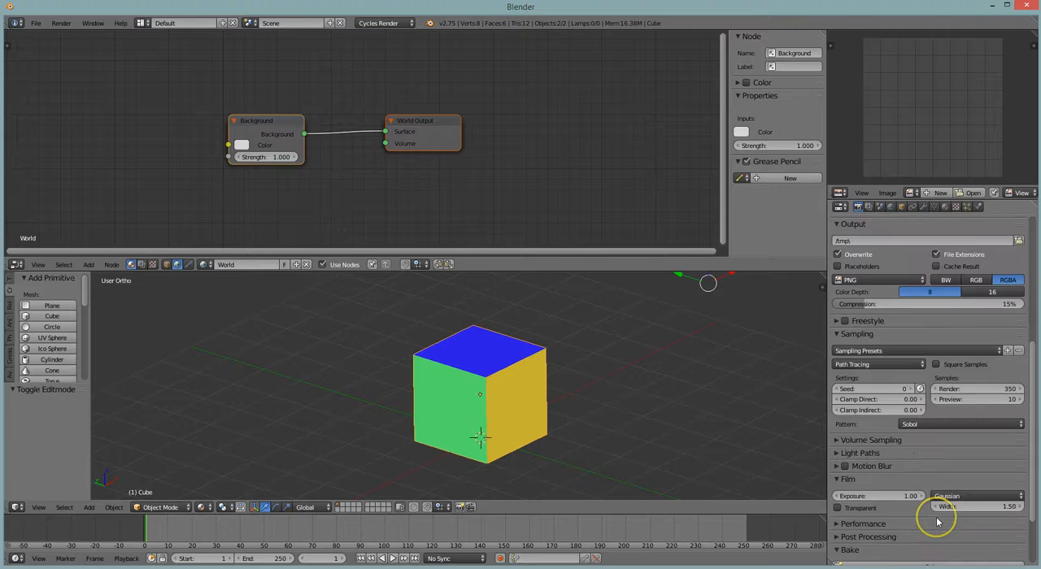
click(933, 488)
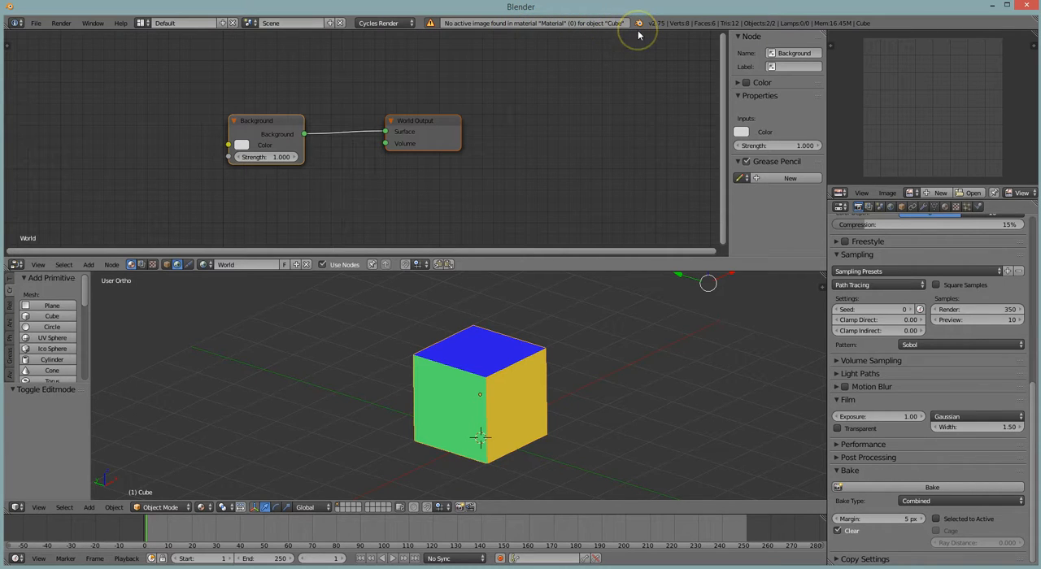
Show the object's material nodes in the Node Editor and create a blank 1024 × 1024 px image named Cube for the UV layout
click(167, 264)
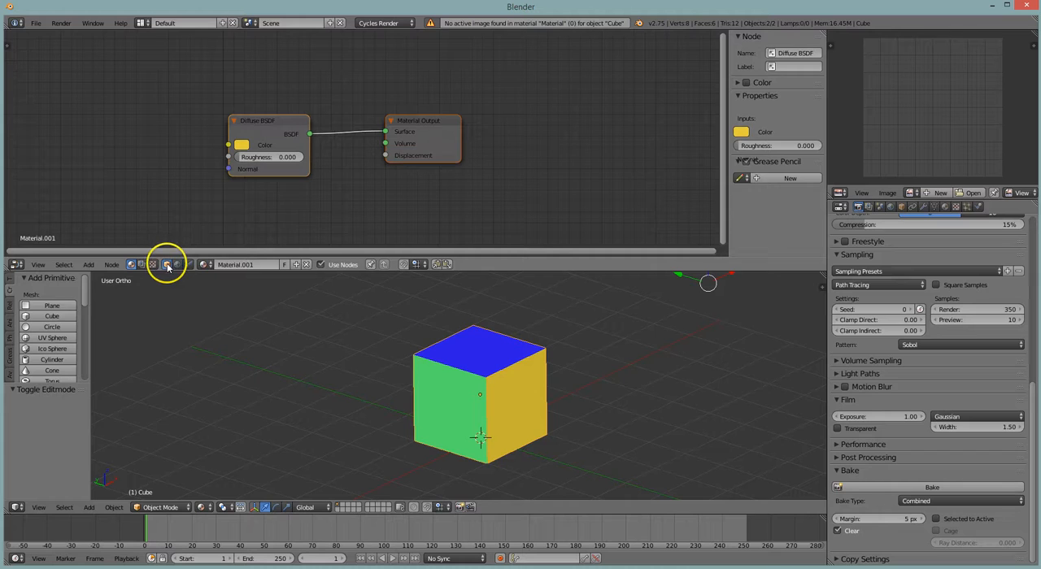
middle_drag(366, 195, 483, 193)
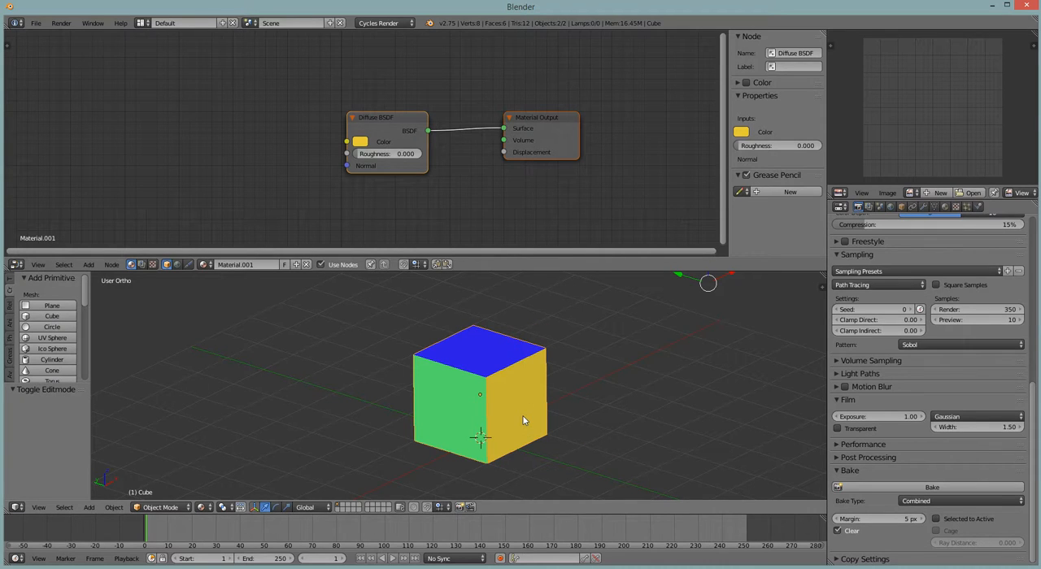
key(Tab)
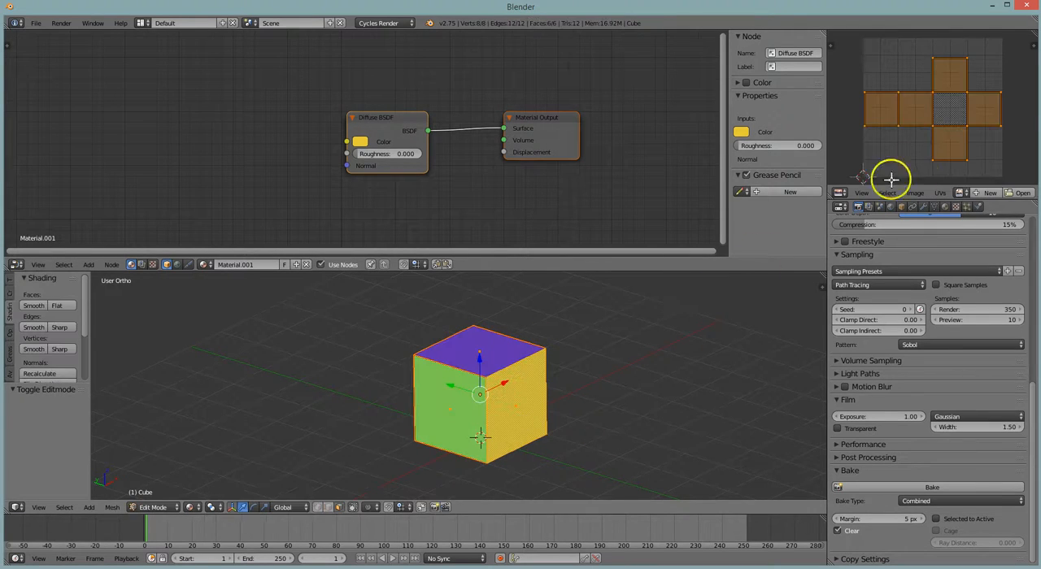
click(986, 193)
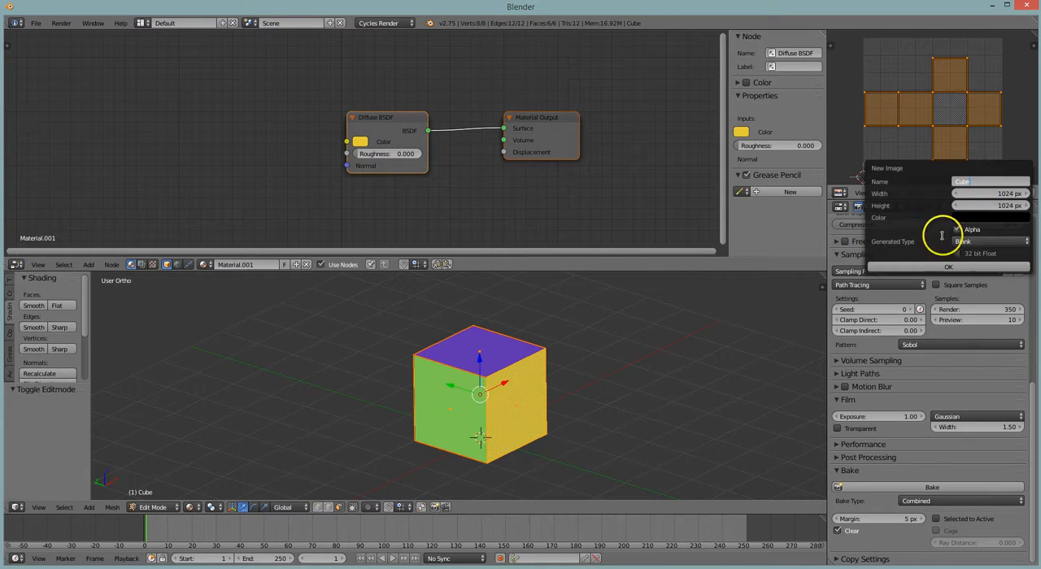
click(962, 267)
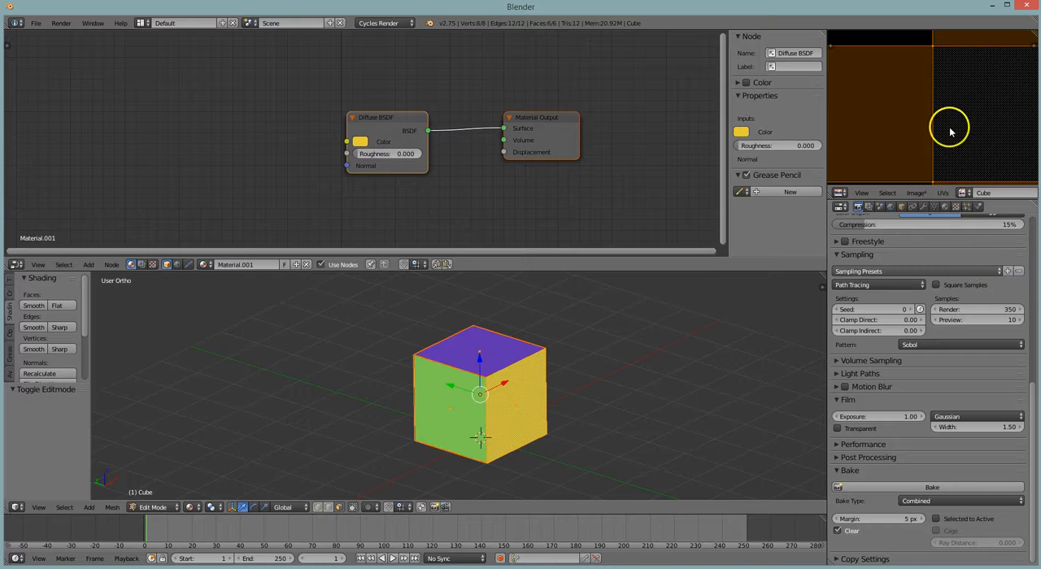
key(Home)
key(Tab)
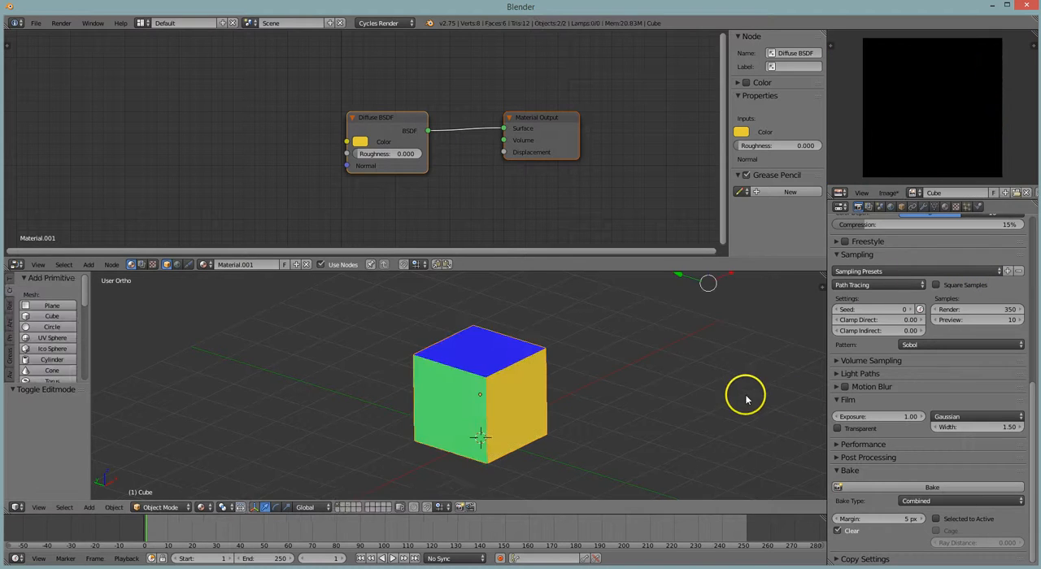
Try the Combined bake again in Object Mode with the new Cube image
click(953, 488)
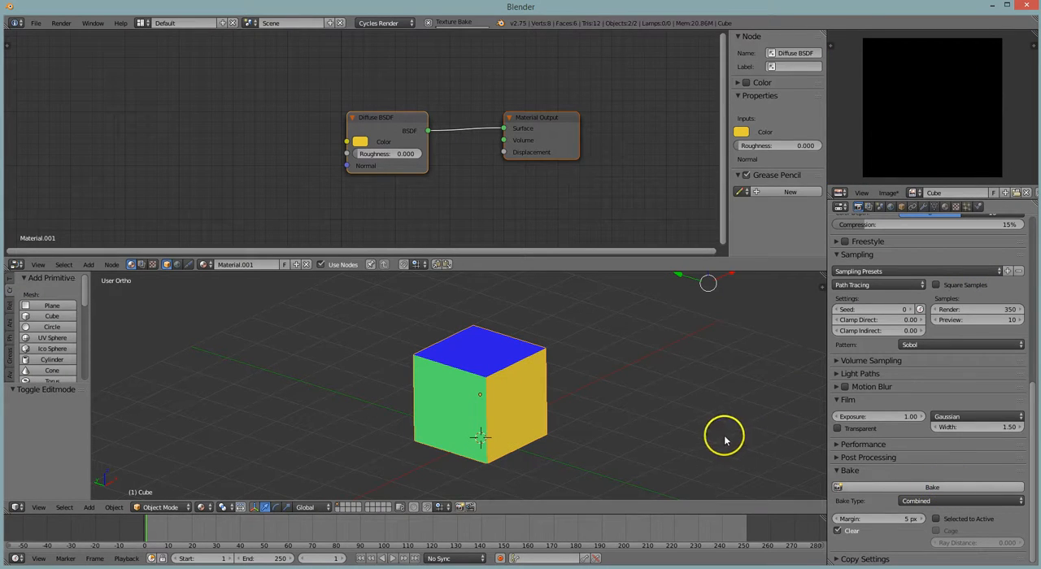
scroll(672, 394, down, 1)
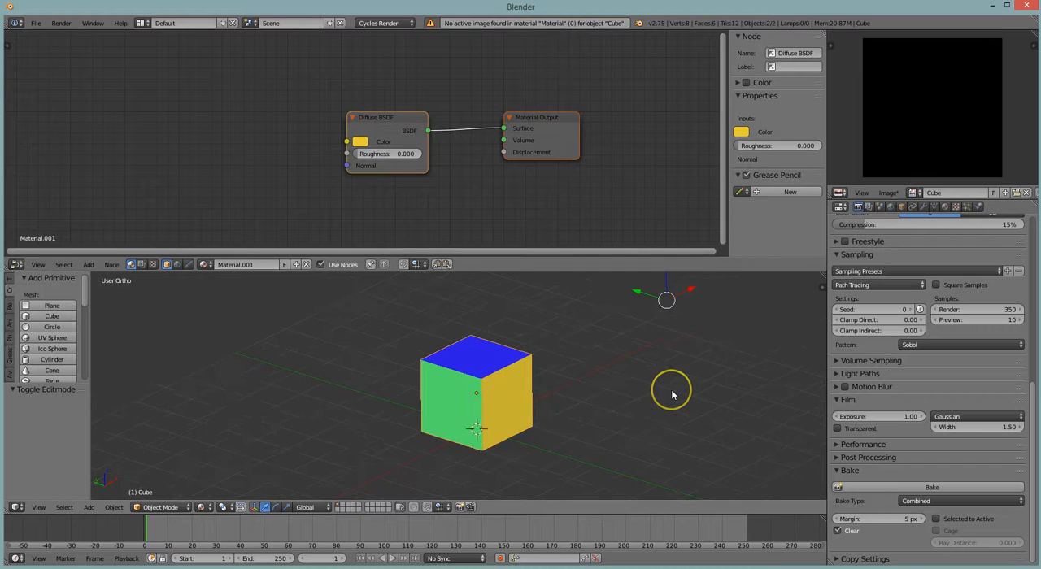
scroll(567, 429, up, 1)
Enter Edit Mode, show the cube's material settings and enlarge the material slot list to show all slots
key(Tab)
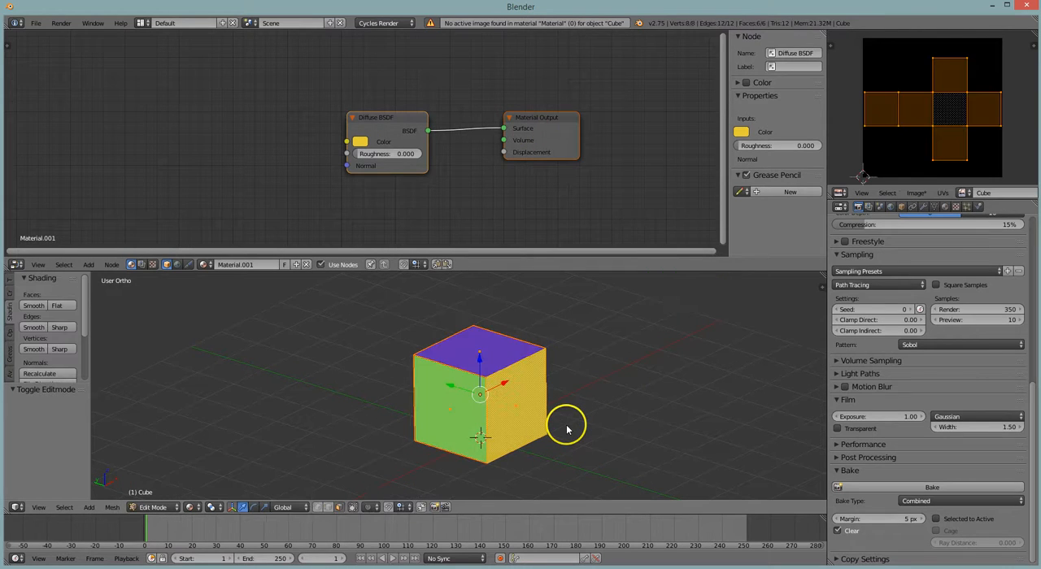
click(945, 206)
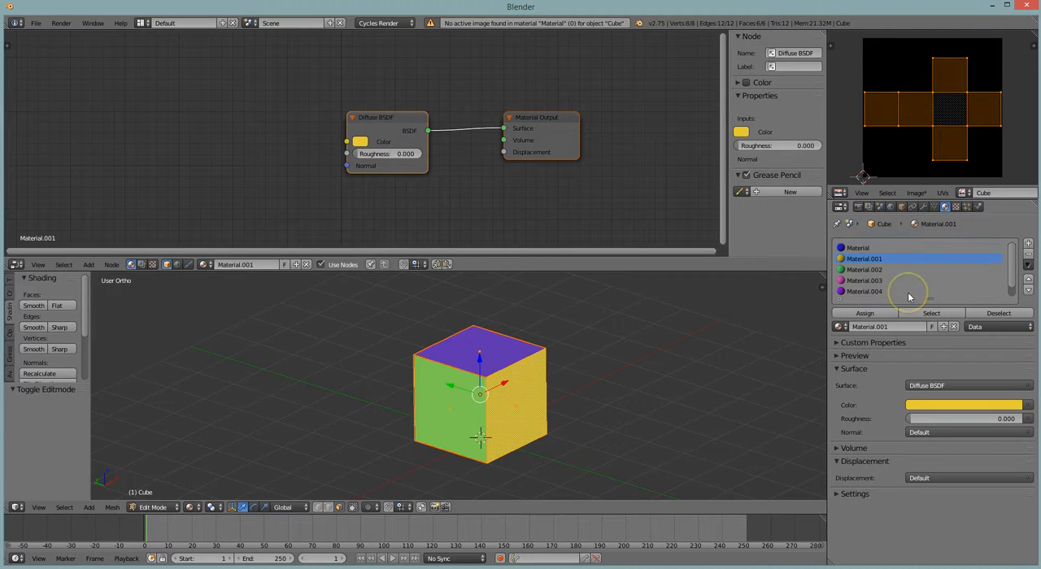
drag(928, 297, 930, 348)
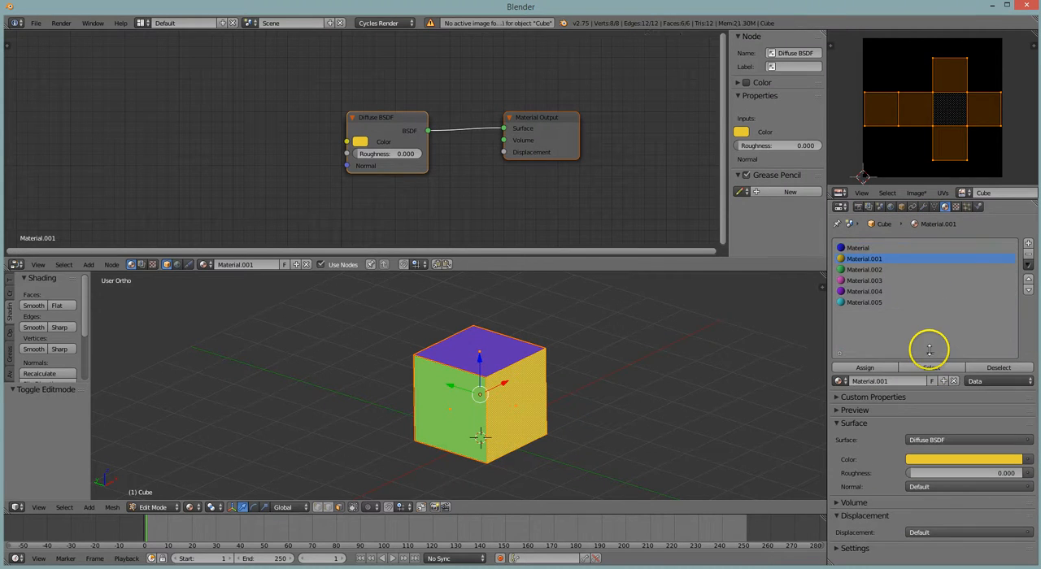
Add an Image Texture node to the blue Material, left of its Diffuse BSDF, and assign the Cube image to it
click(883, 249)
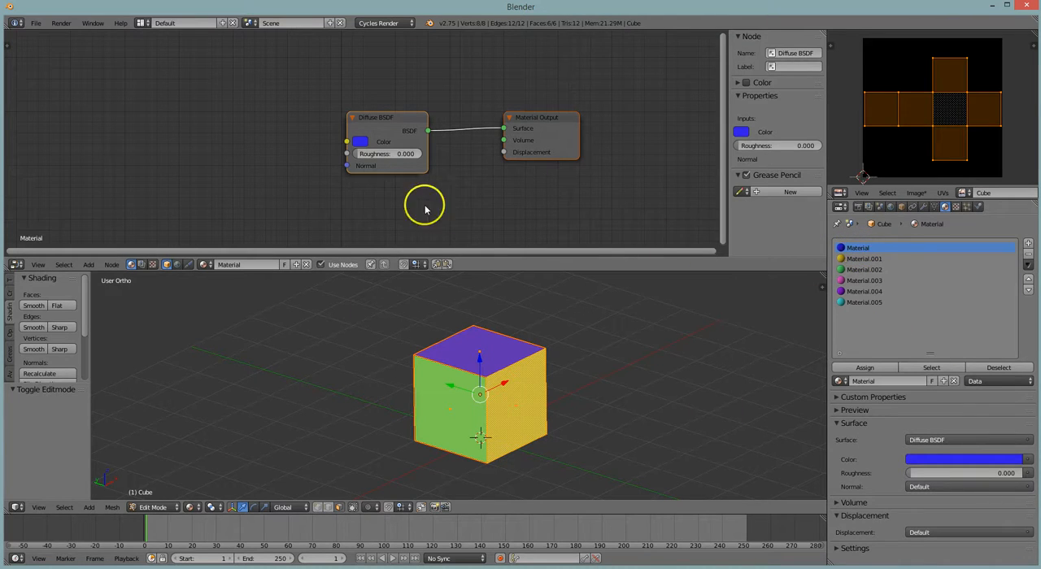
key(shift+a)
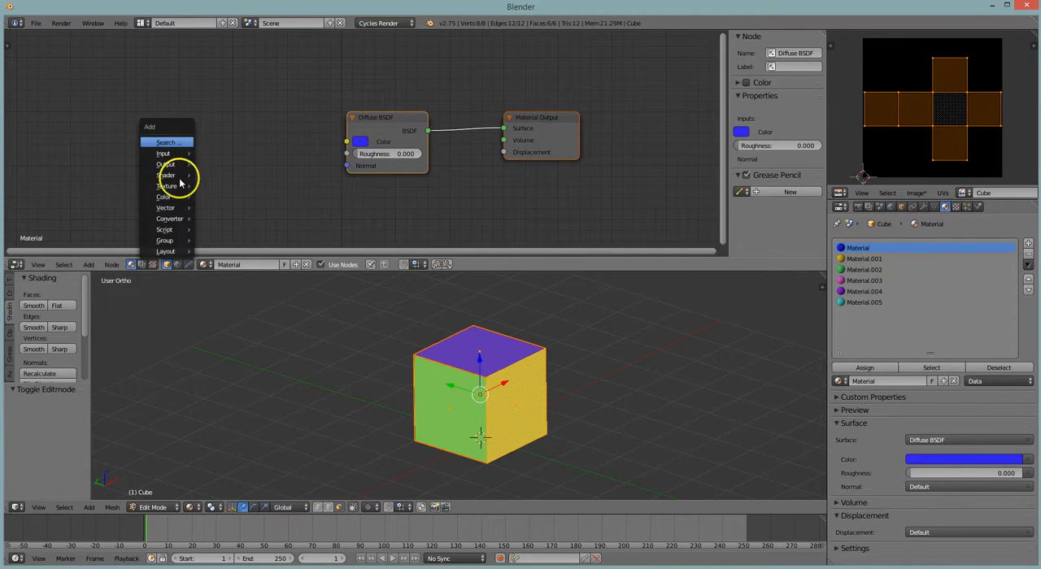
mouse_move(177, 185)
click(224, 187)
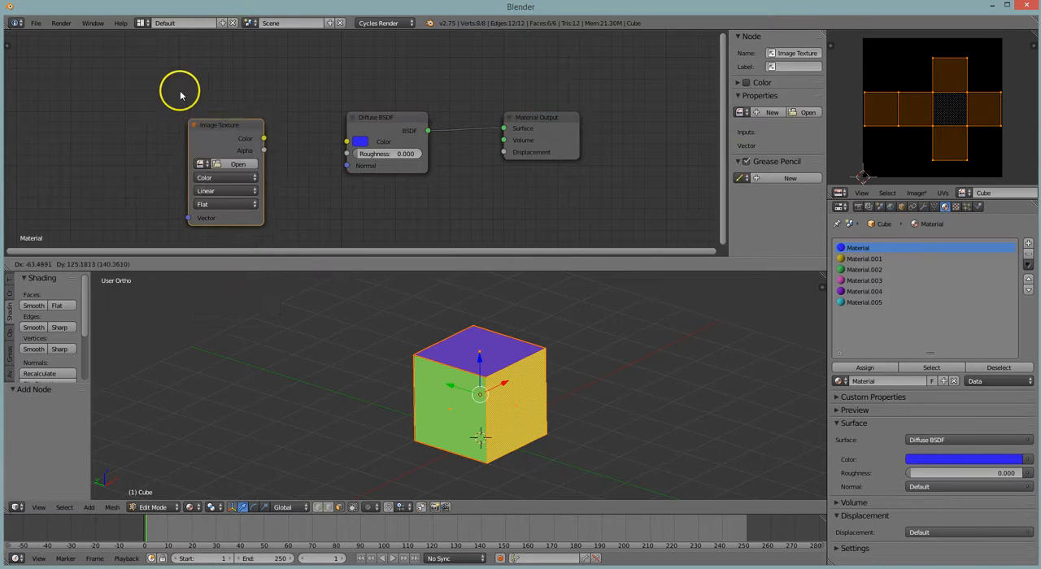
click(181, 70)
click(198, 118)
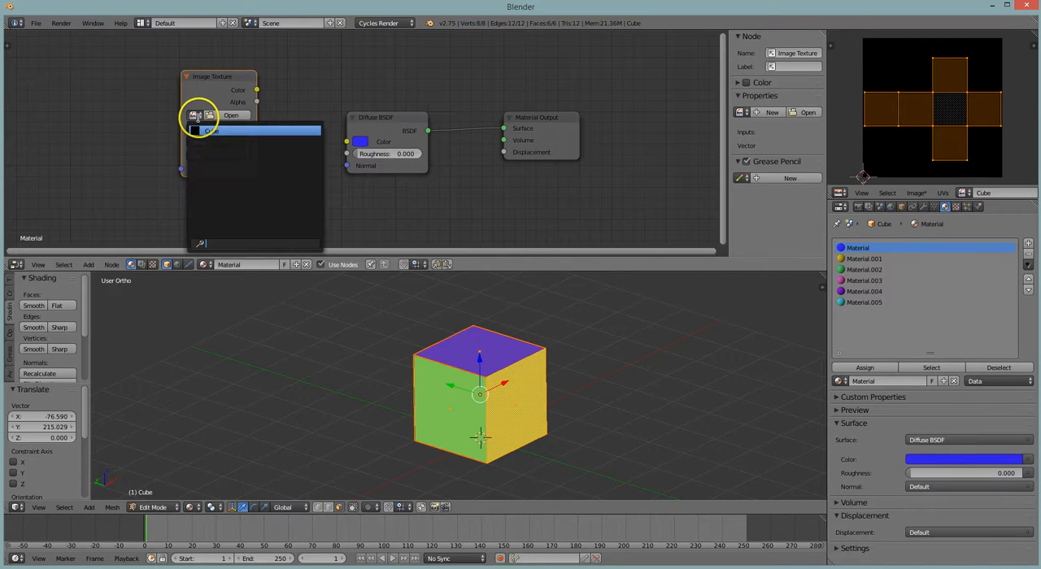
click(212, 130)
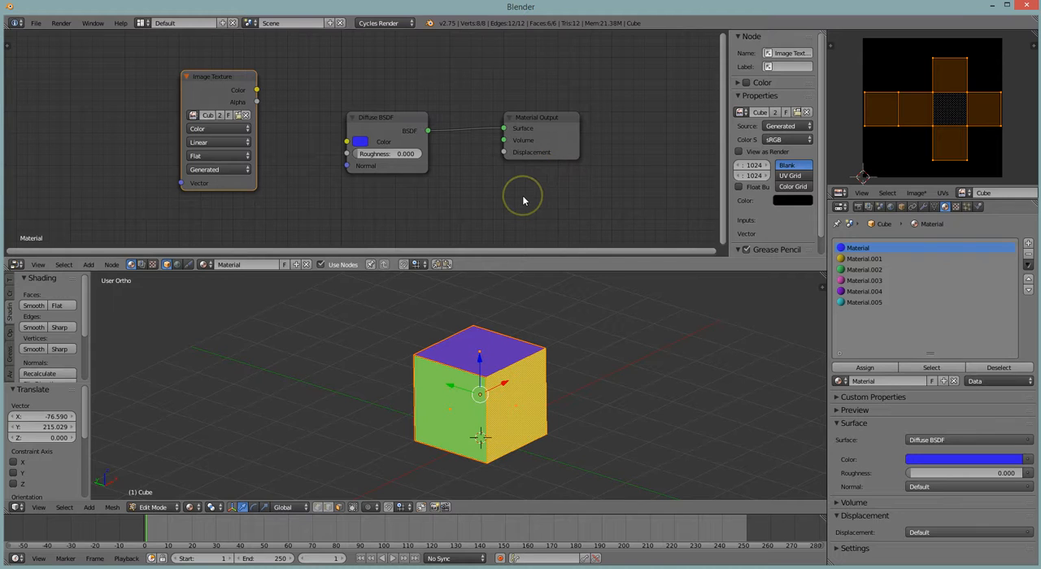
Copy the Image Texture node from Material and paste it into Material.001
click(222, 84)
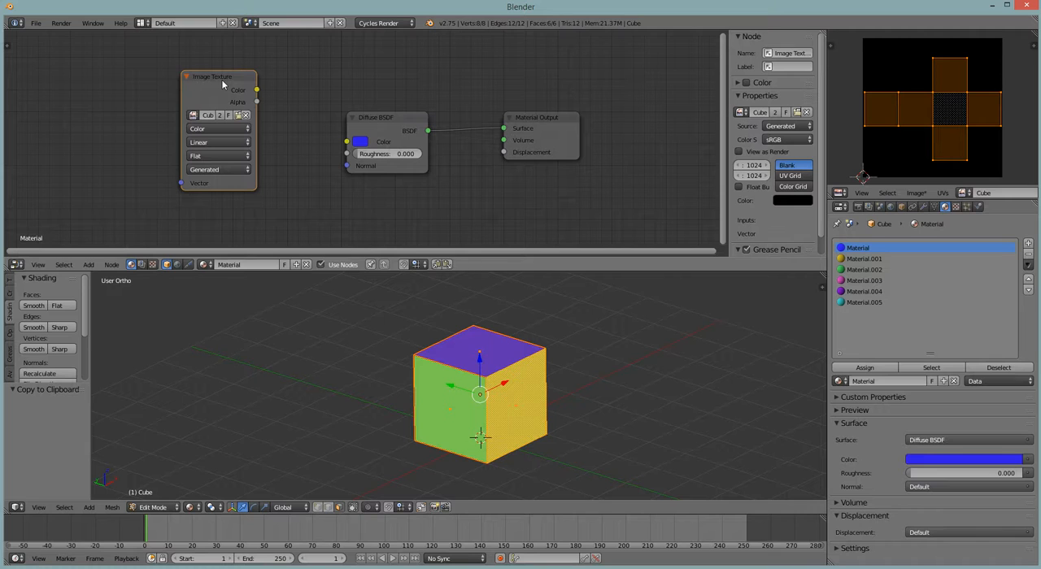
click(863, 260)
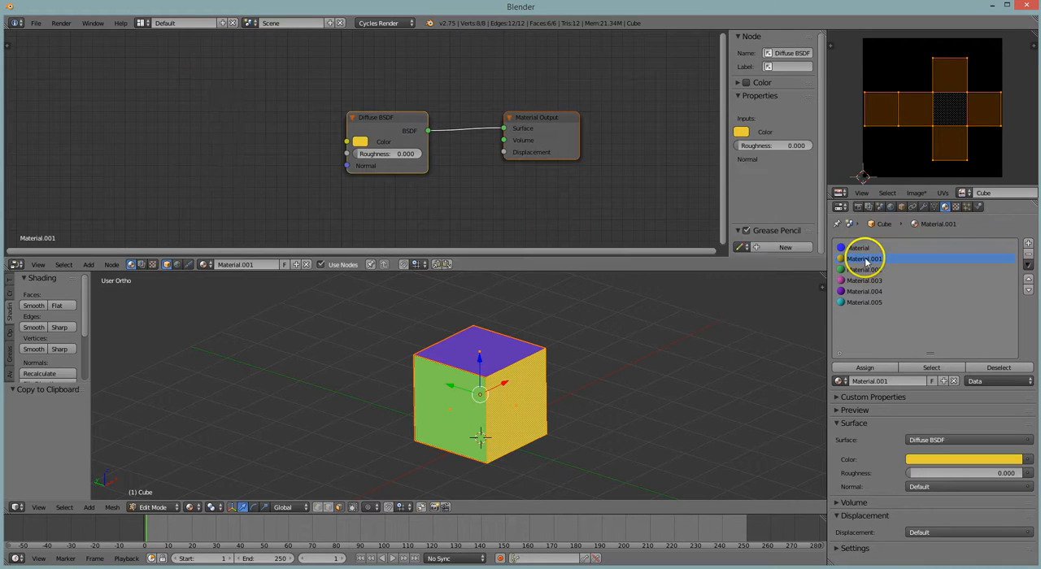
key(ctrl+v)
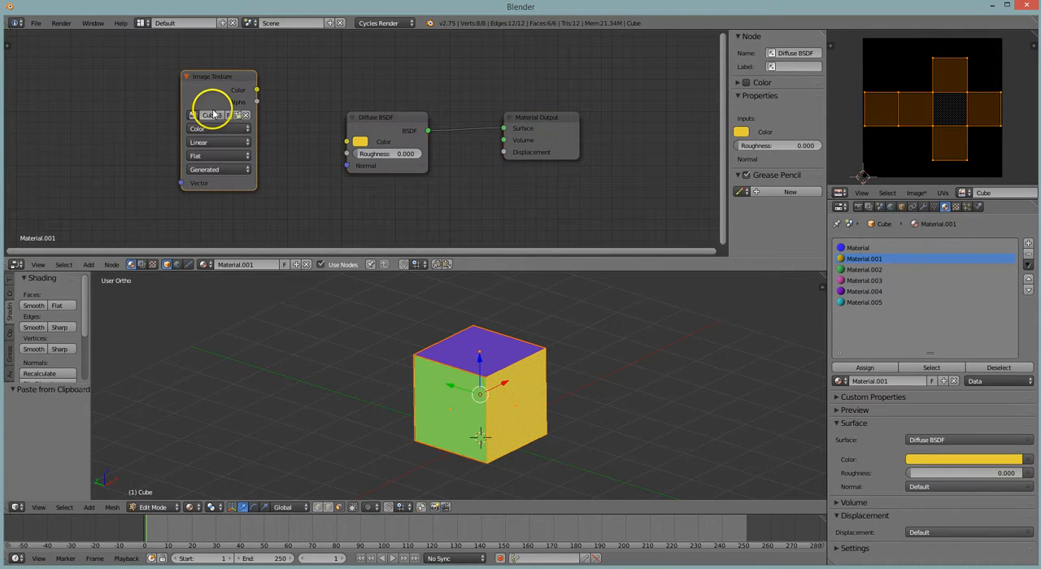
Paste the copied Image Texture node into Material.002, Material.003, Material.004 and Material.005
click(864, 270)
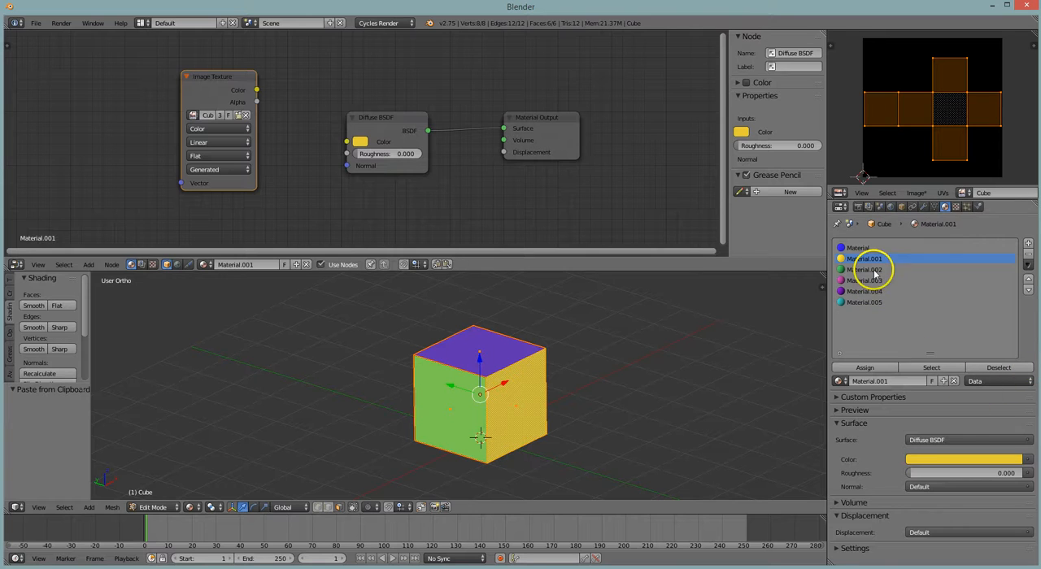
key(ctrl+v)
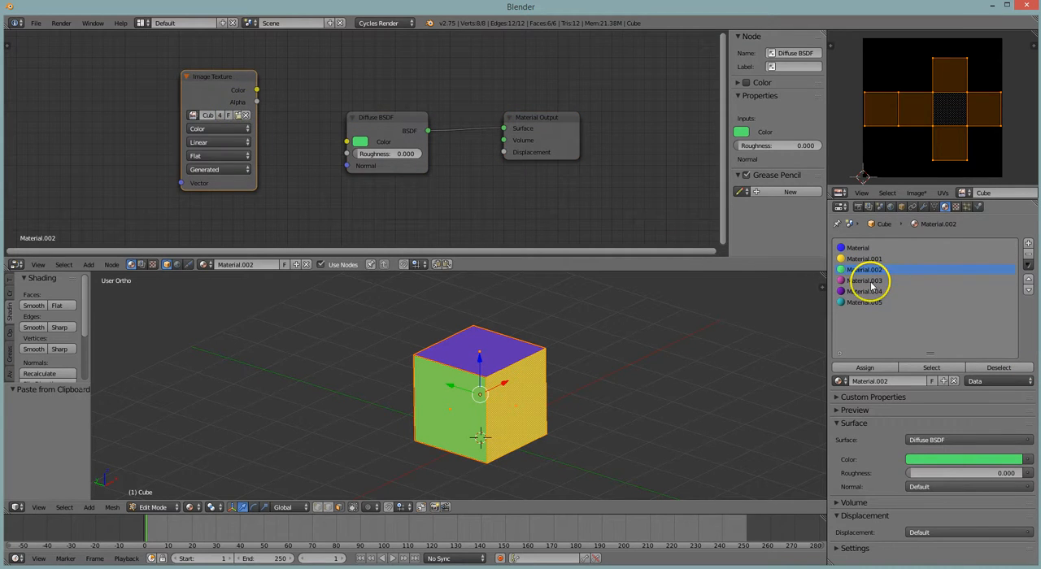
click(867, 280)
key(ctrl+v)
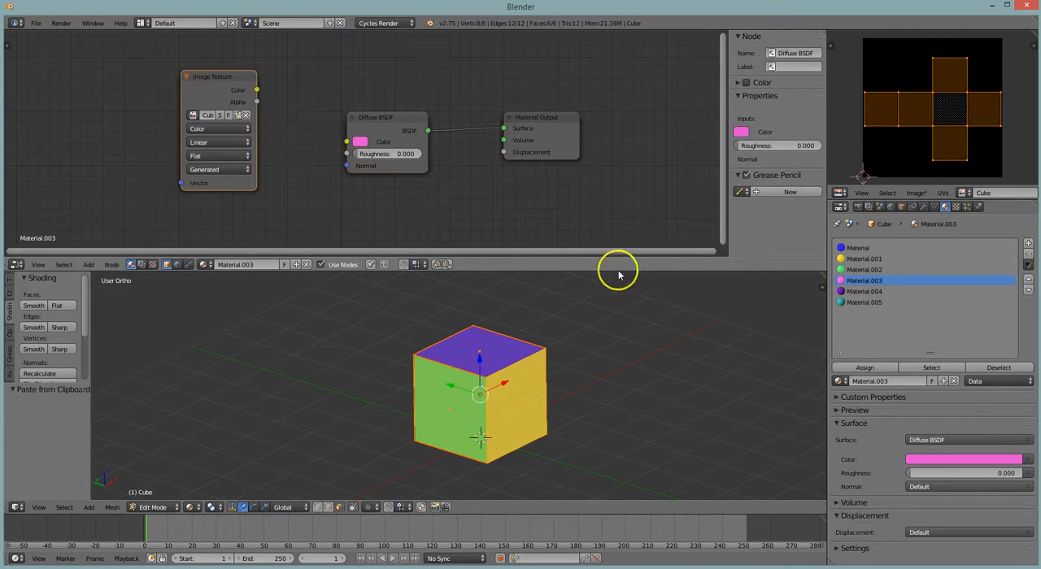
click(862, 291)
key(ctrl+v)
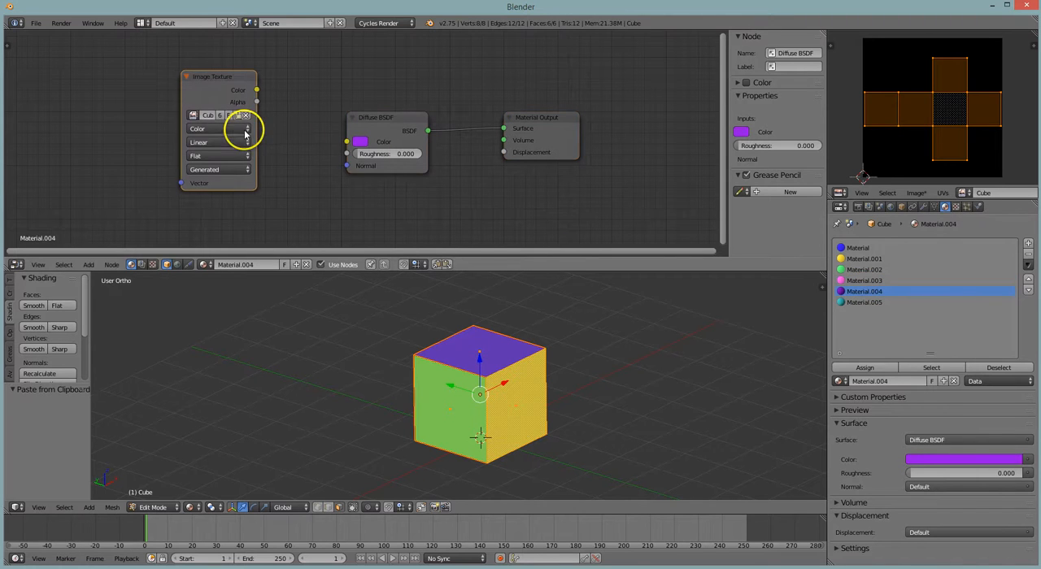
click(854, 302)
key(ctrl+v)
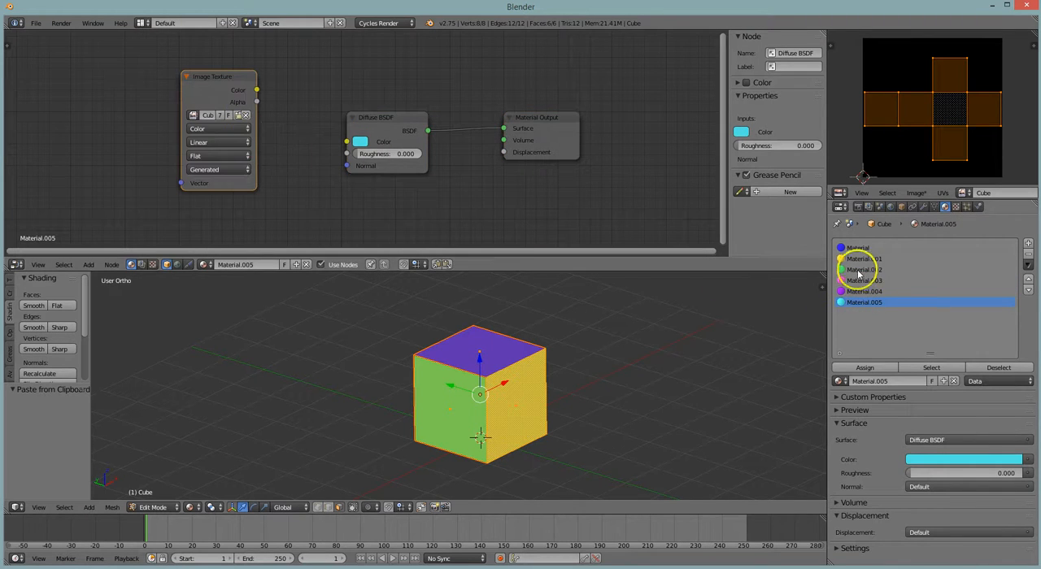
Check the node setup of every material from Material to Material.005 for the Image Texture node
click(861, 247)
click(865, 258)
click(867, 269)
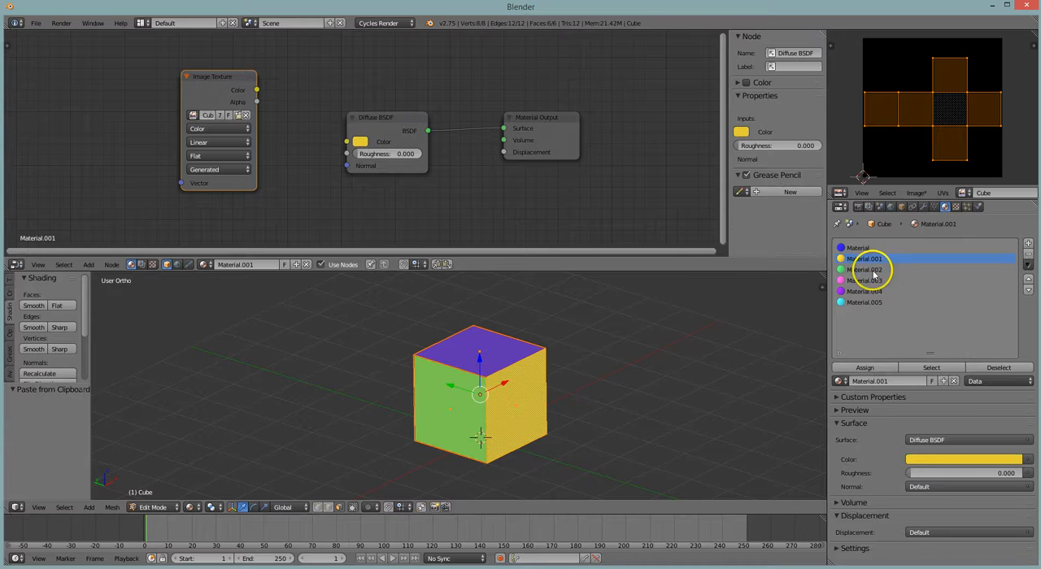
click(865, 281)
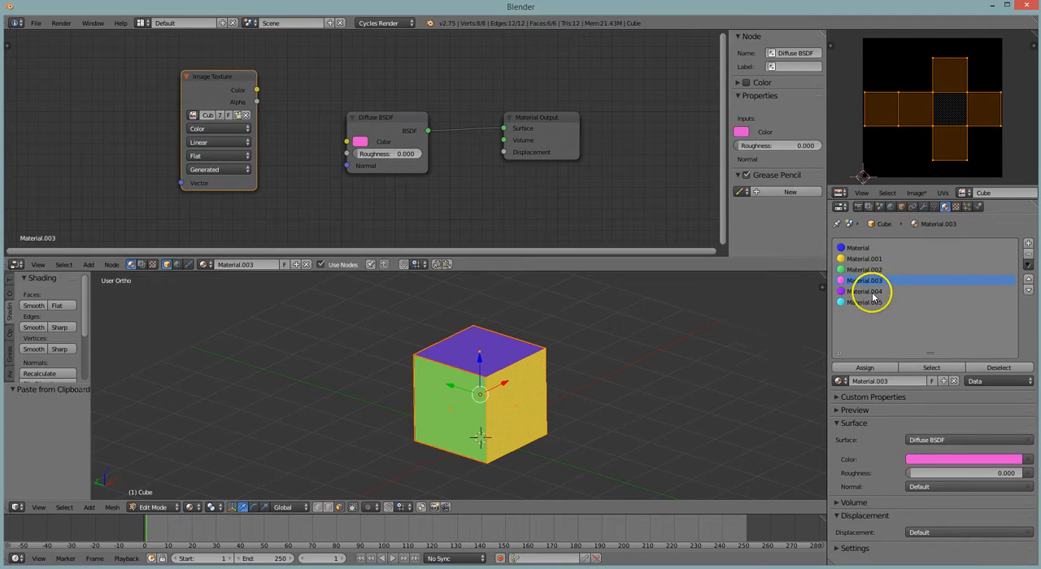
click(867, 291)
click(870, 301)
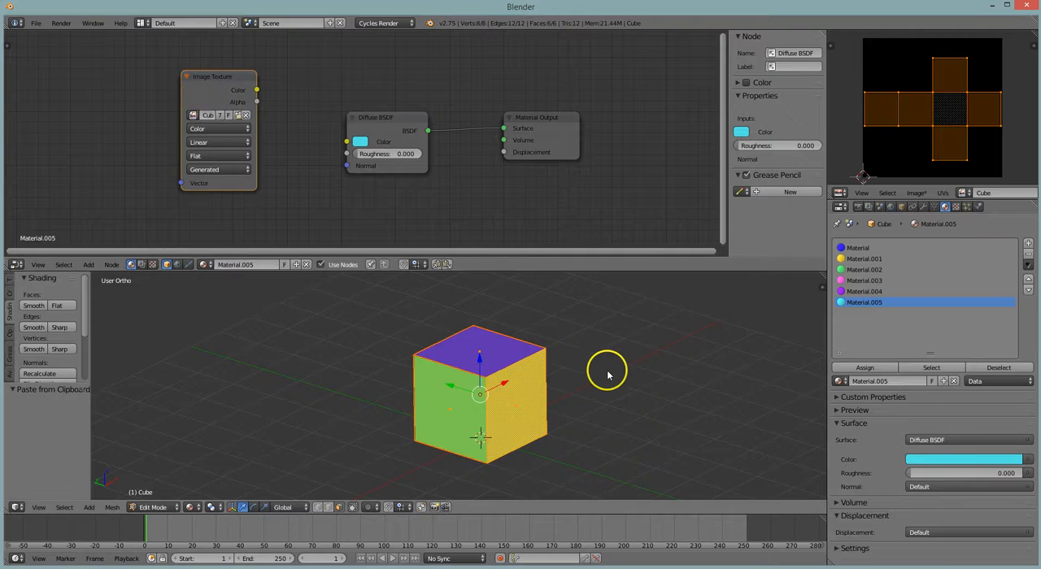
Return to Object Mode and run the Combined bake from the render settings
key(Tab)
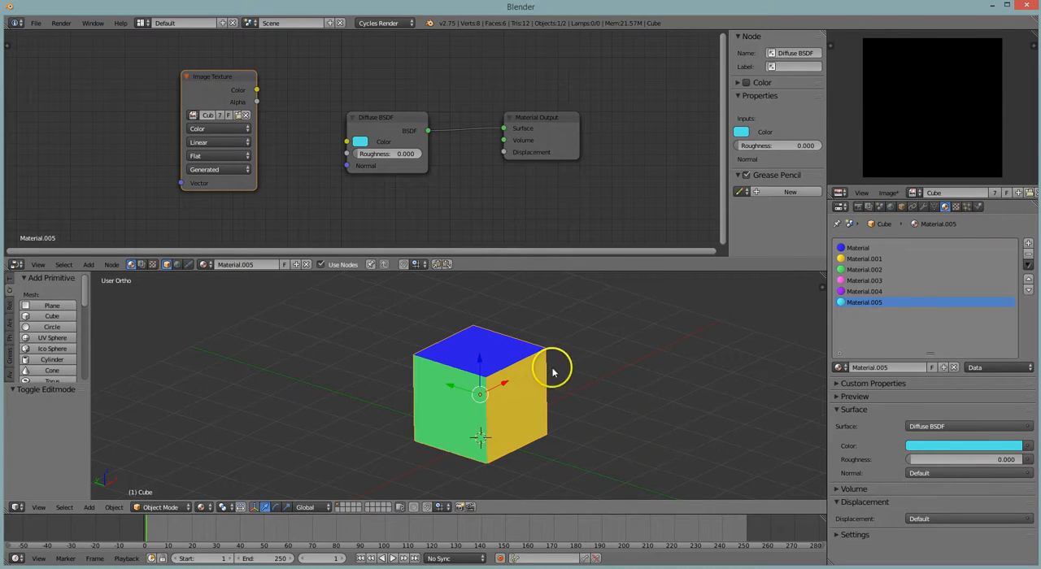
click(859, 208)
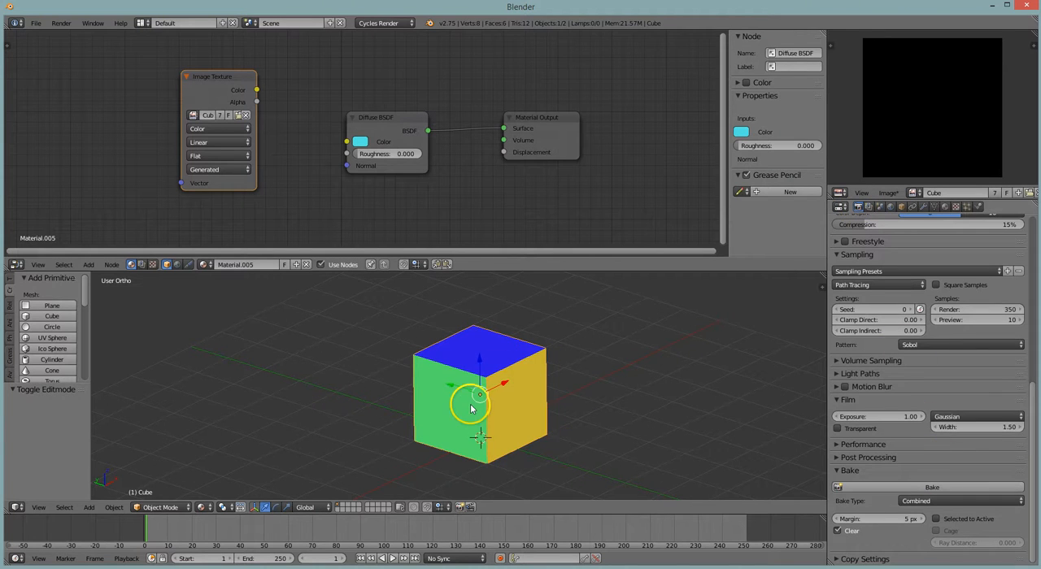
click(986, 488)
scroll(411, 89, down, 1)
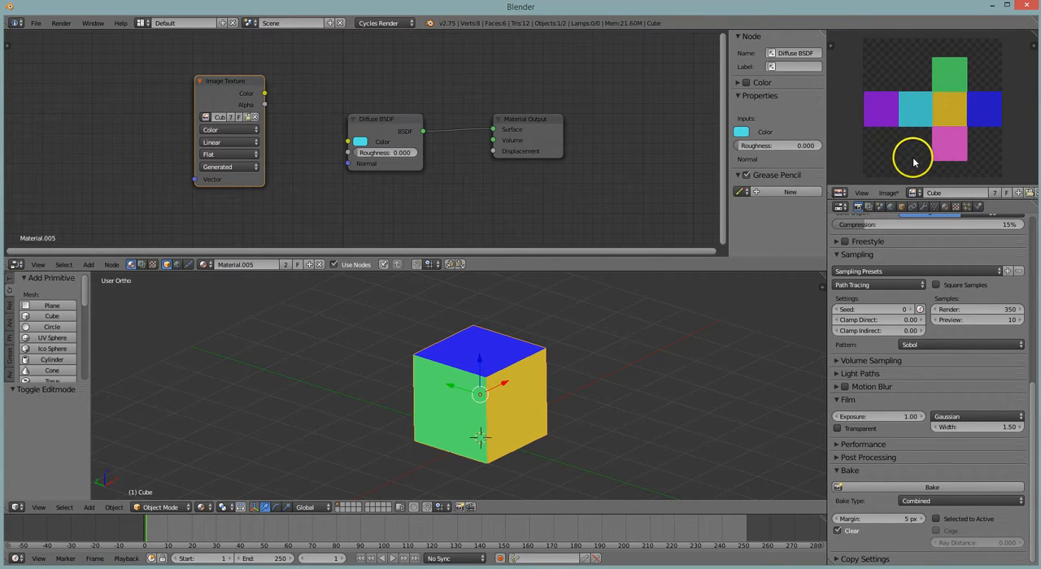
Enter Edit Mode and select the cube's yellow face, then only its green face
key(Tab)
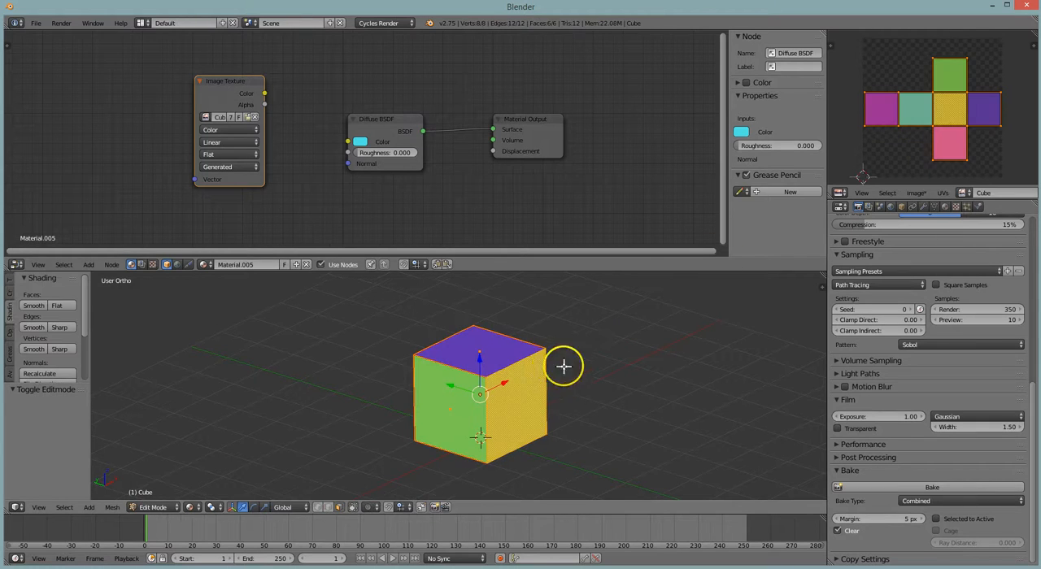
right_click(520, 405)
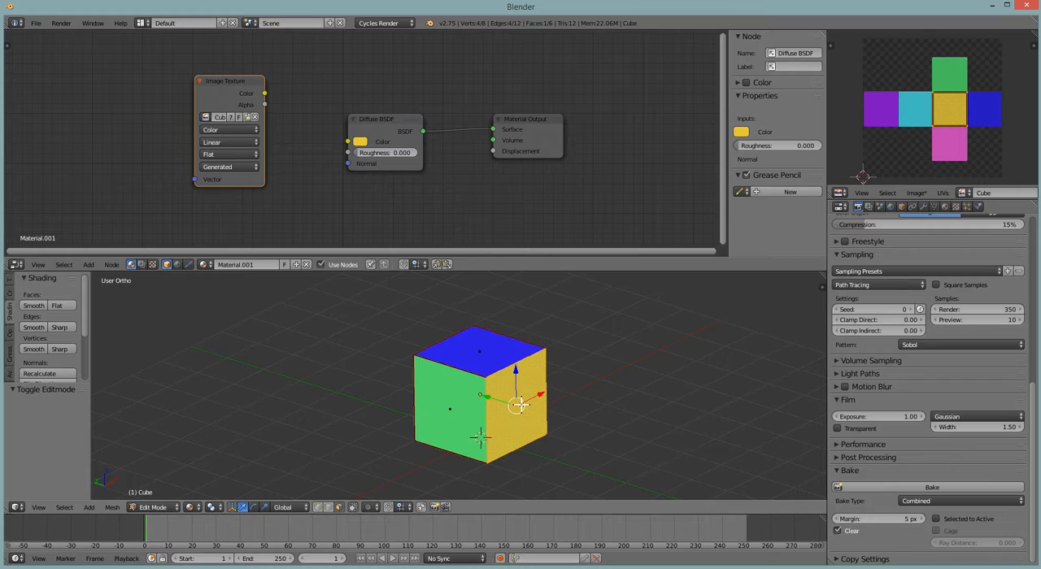
right_click(431, 405)
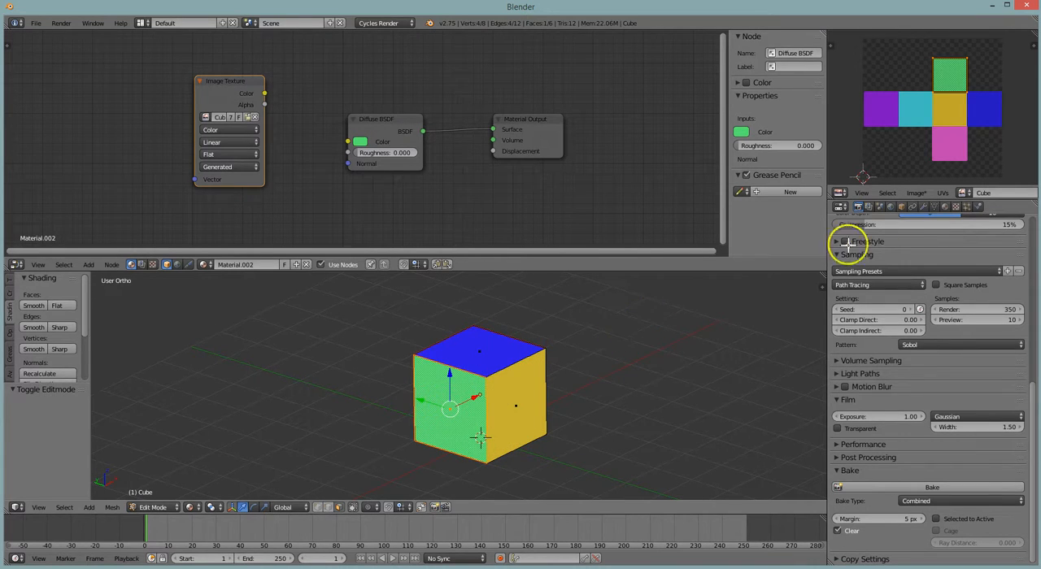
Unlink the Cube image from the green face and create a new blank 1024 × 1024 px image named Cube 1
scroll(950, 192, right, 5)
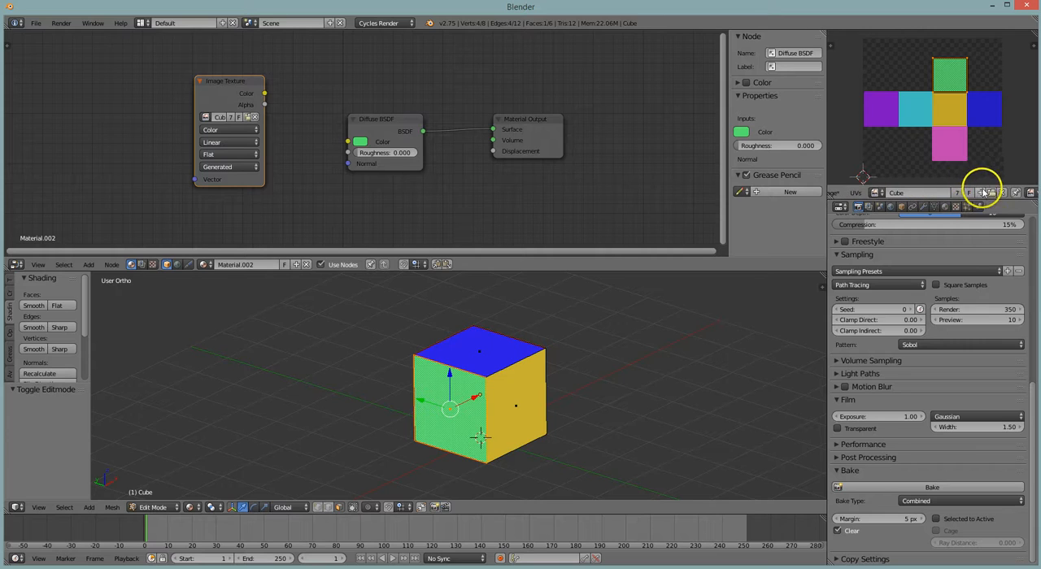
click(1003, 193)
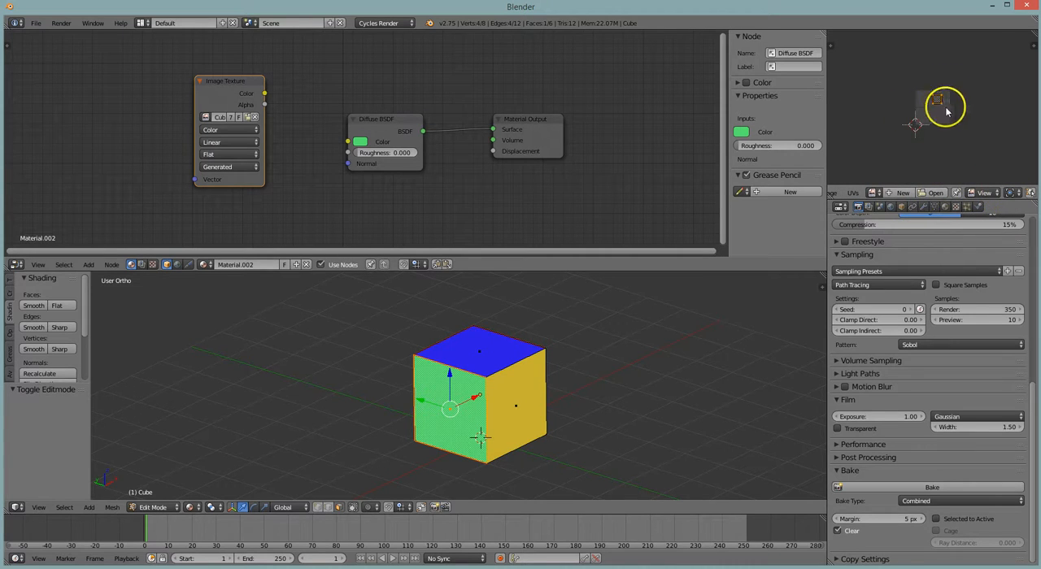
scroll(946, 114, up, 4)
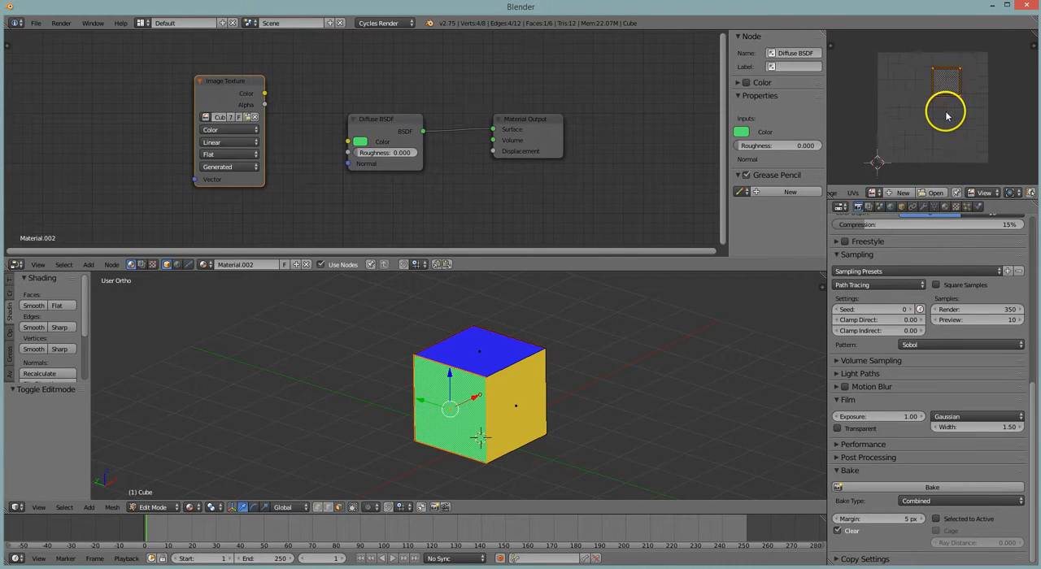
click(902, 192)
click(927, 184)
key(BackSpace)
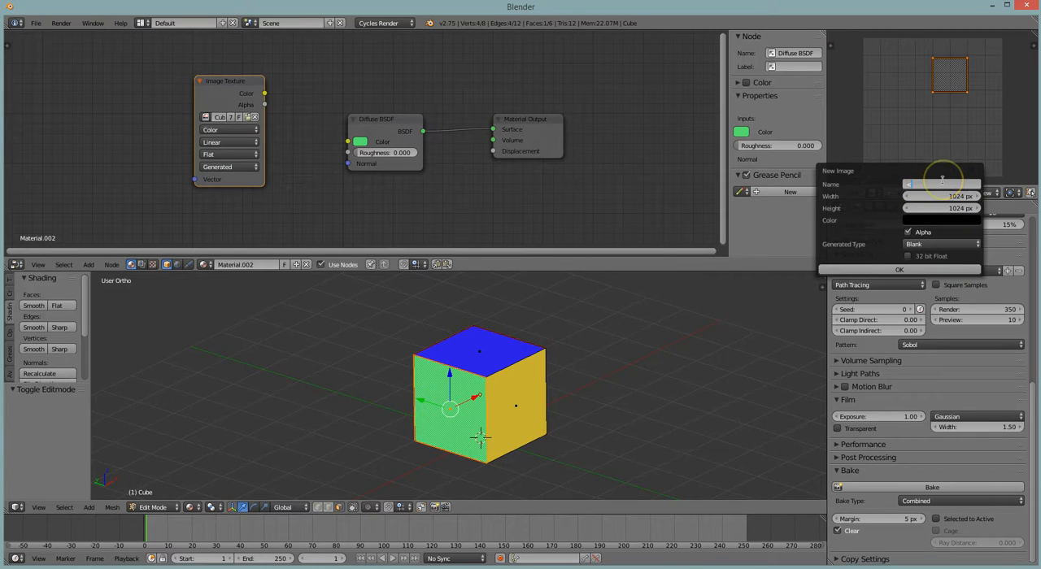
click(942, 179)
text(Cube 2)
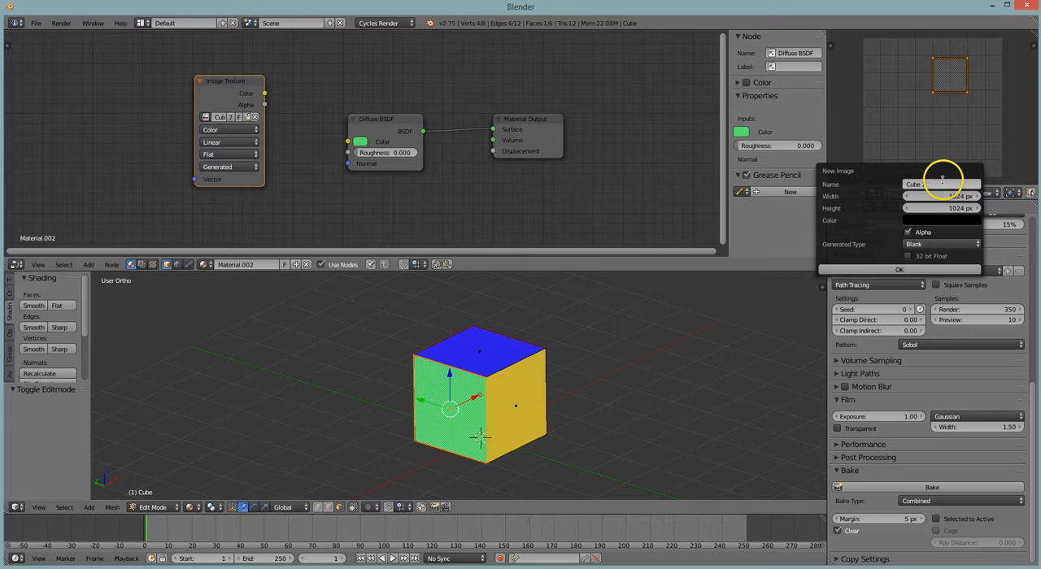
click(898, 268)
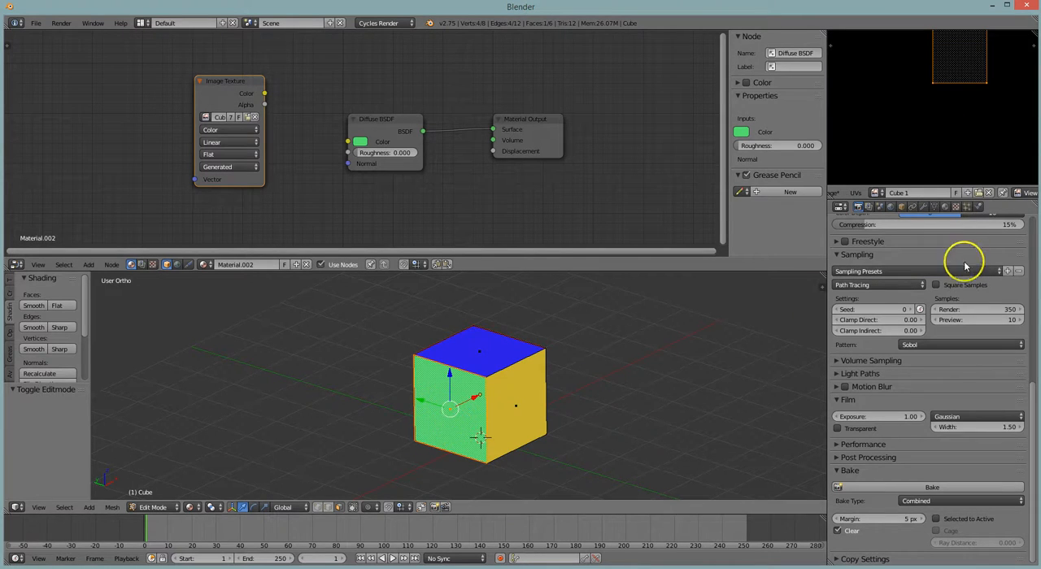
Assign the Cube 1 image to the Image Texture node of the green Material.002
click(945, 207)
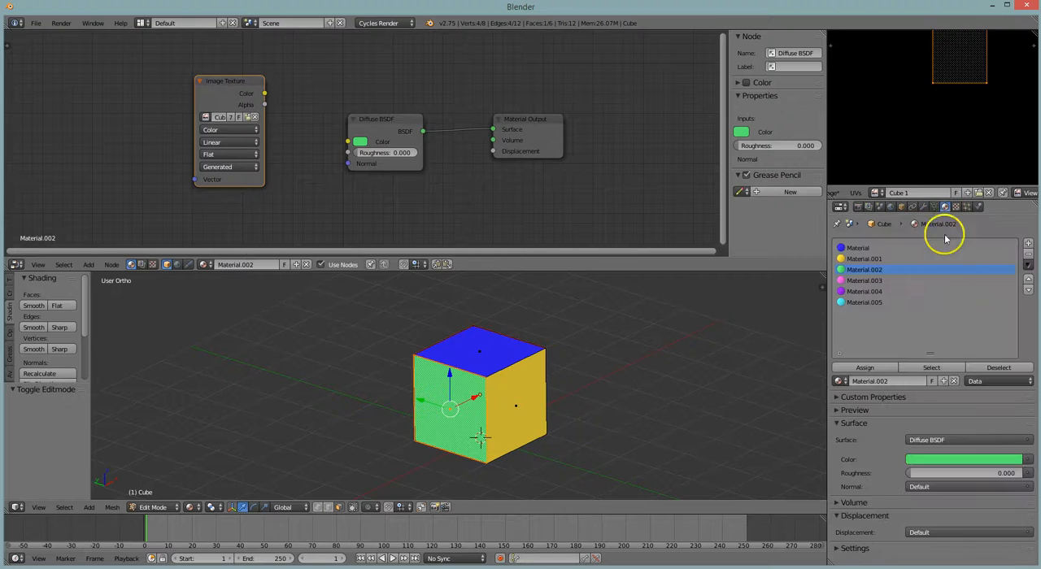
click(863, 248)
click(864, 270)
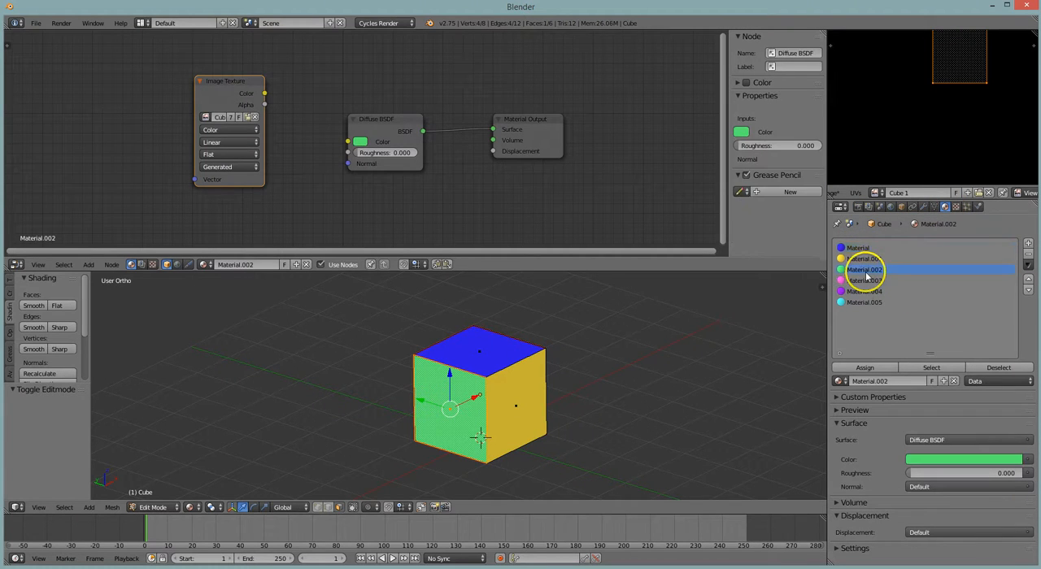
click(205, 117)
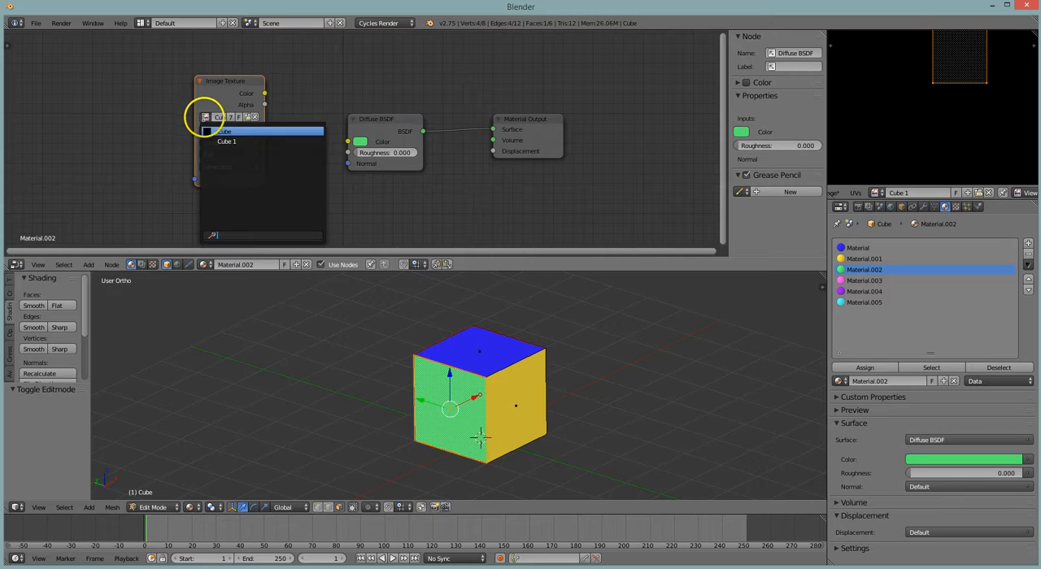
click(247, 141)
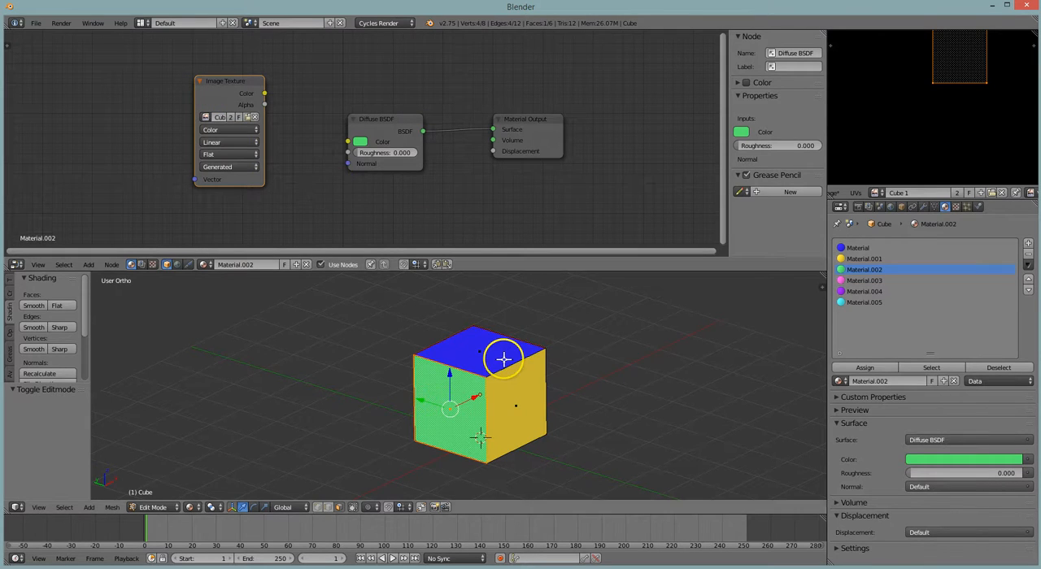
Run the Combined bake again in Object Mode and display the baked Cube 1 image in the image editor
key(Tab)
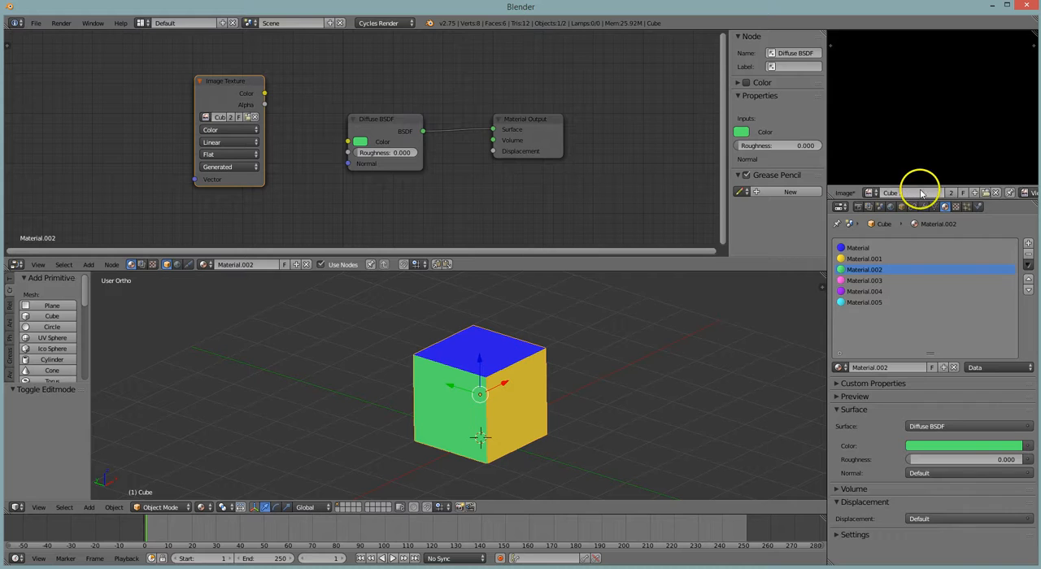
click(858, 207)
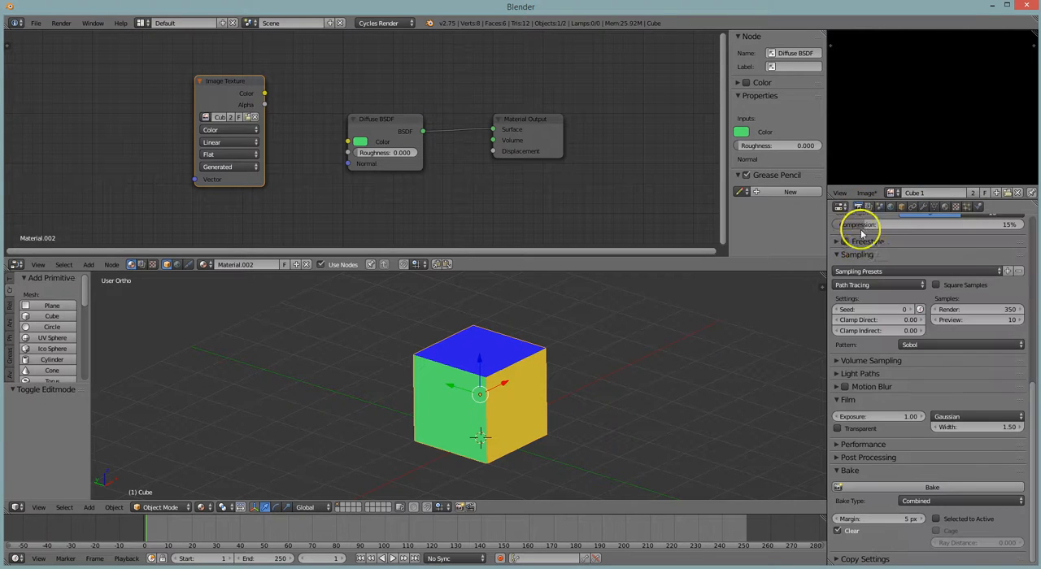
click(923, 489)
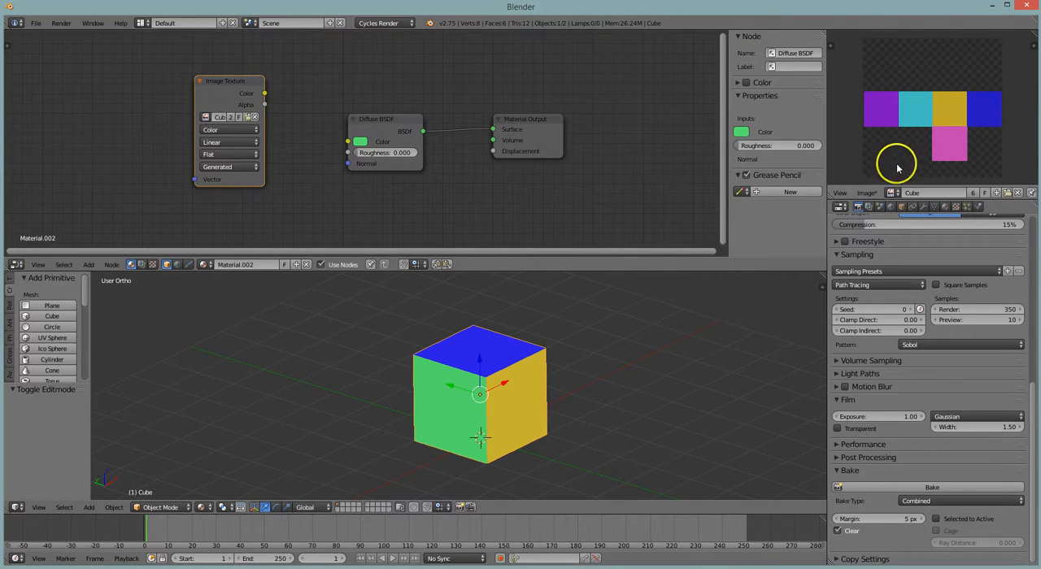
click(892, 192)
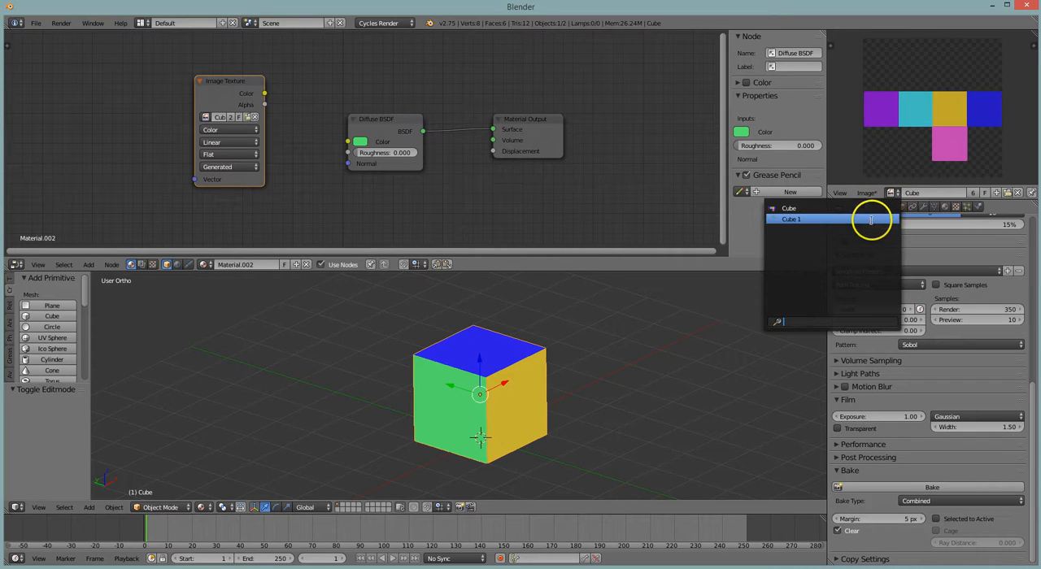
click(870, 221)
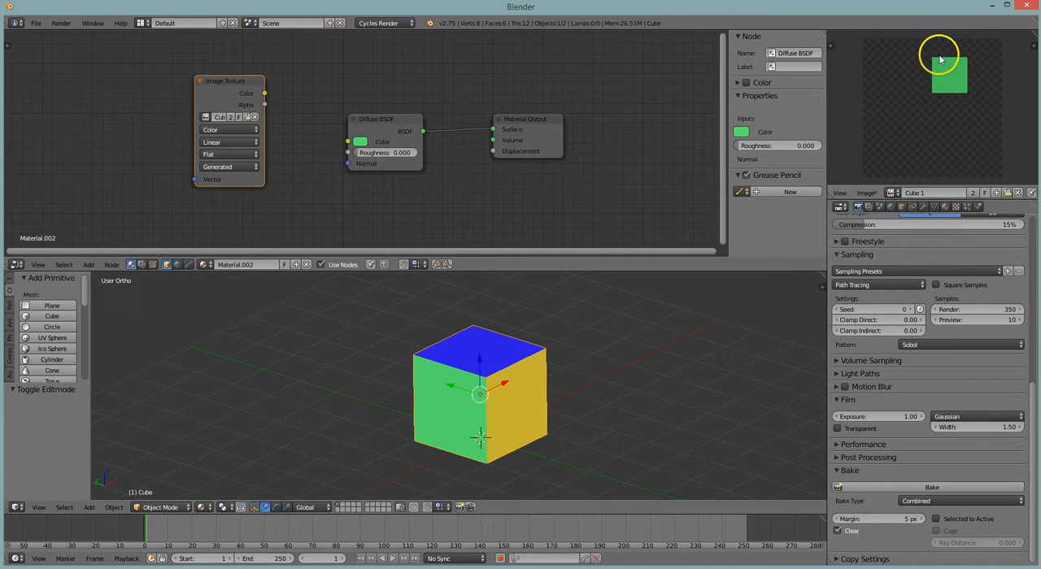